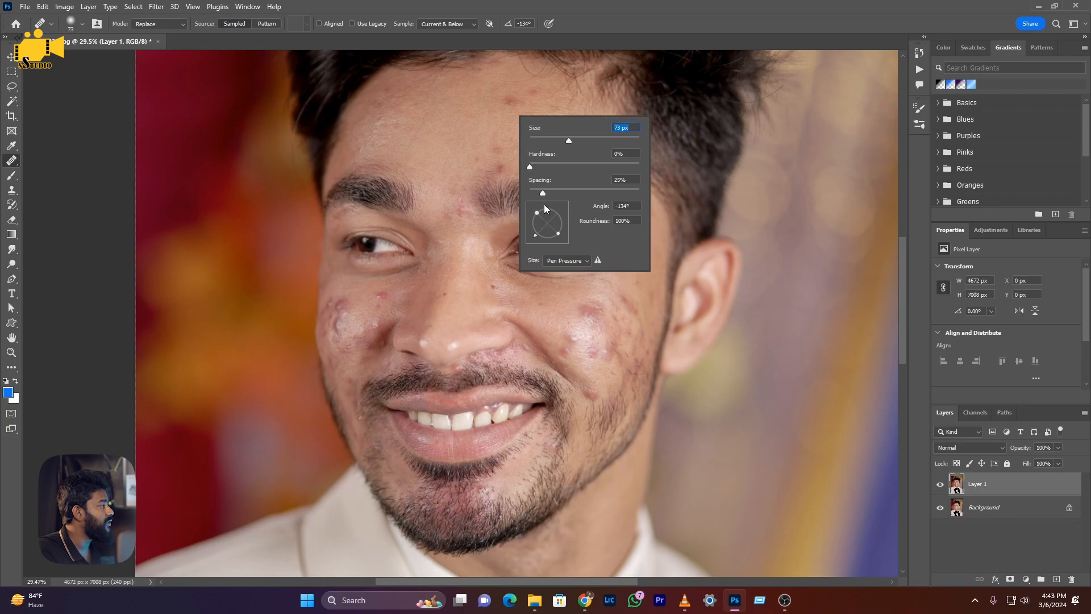
Step: Try to heal the red spot on the upper forehead with a 109 px Healing Brush sampled from adjacent skin
left_click(483, 106)
left_click(529, 220)
scroll(521, 195, "up", 3)
scroll(521, 195, "up", 5)
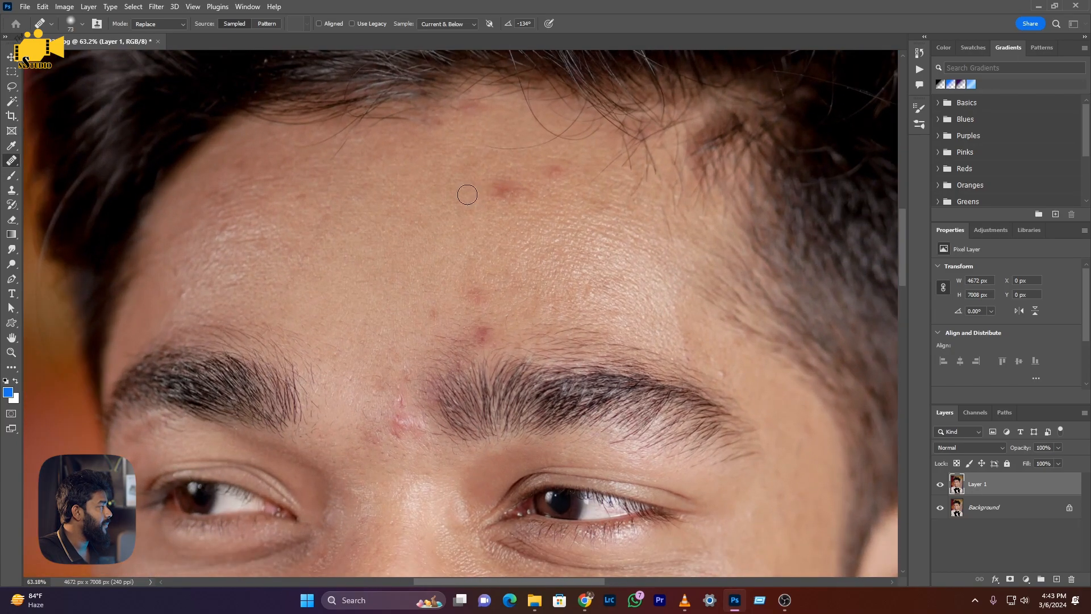
right_click(480, 192)
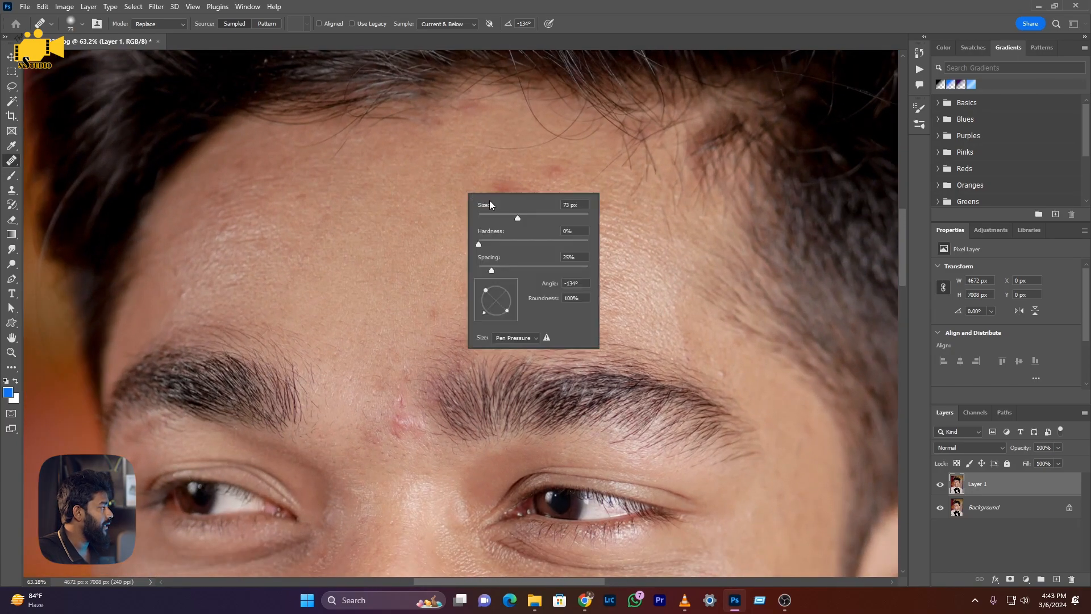
left_click(458, 188, "alt")
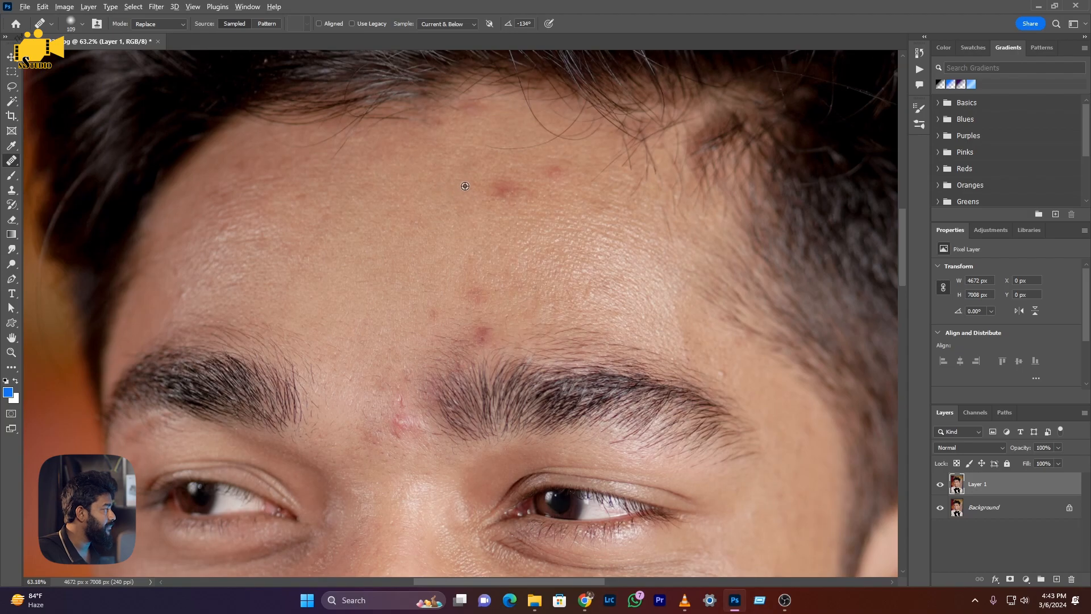
left_click_drag(489, 188, 504, 189)
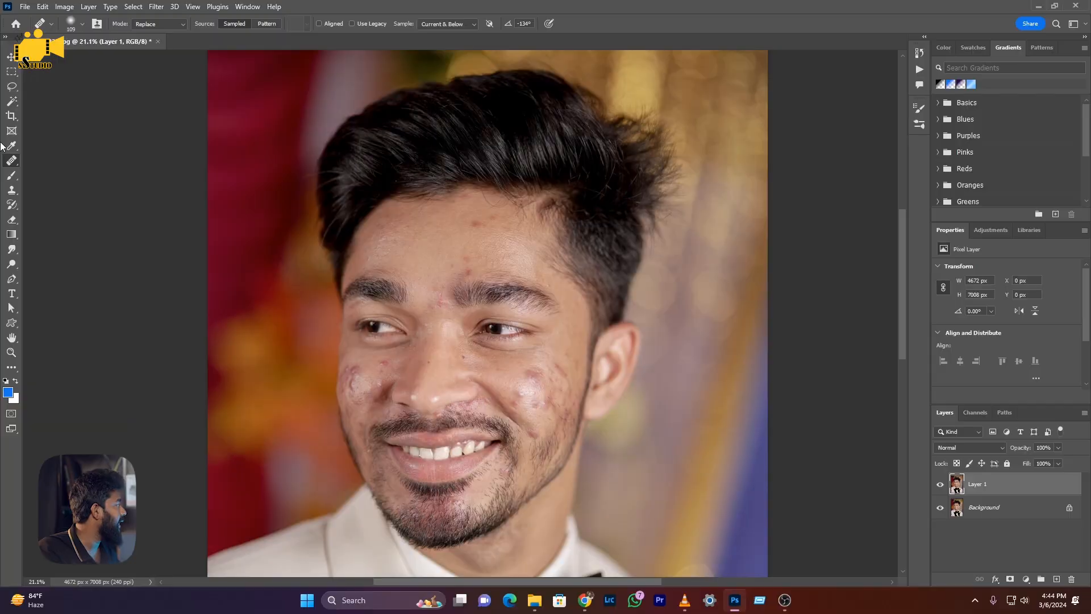
Step: Try painting hair texture over the ear-side cheek with the Healing Brush enlarged to 184 px
right_click(12, 160)
left_click(67, 172)
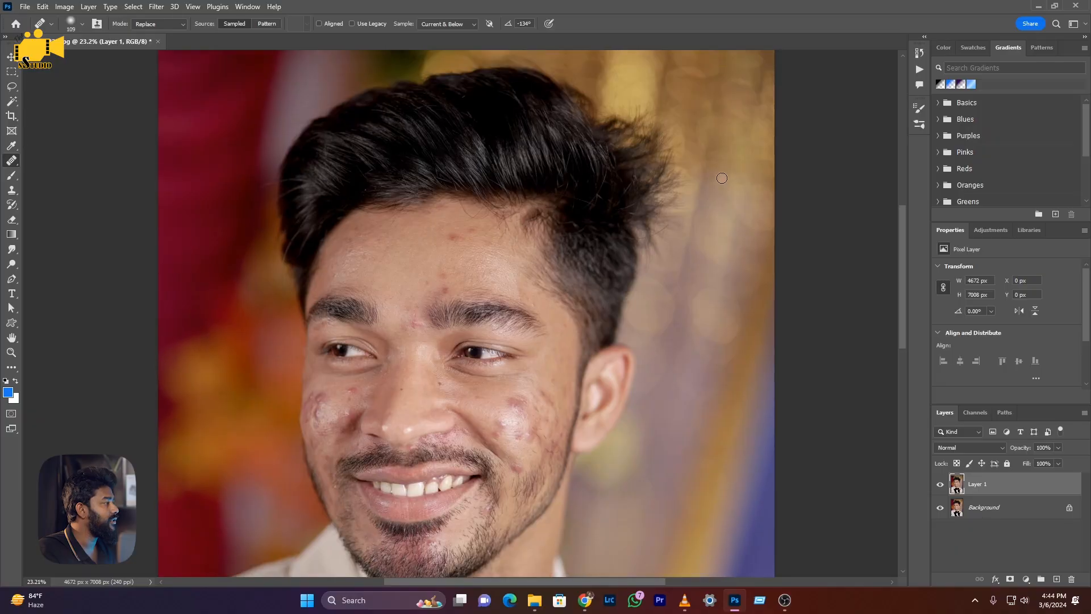
right_click(721, 178)
left_click_drag(809, 203, 814, 202)
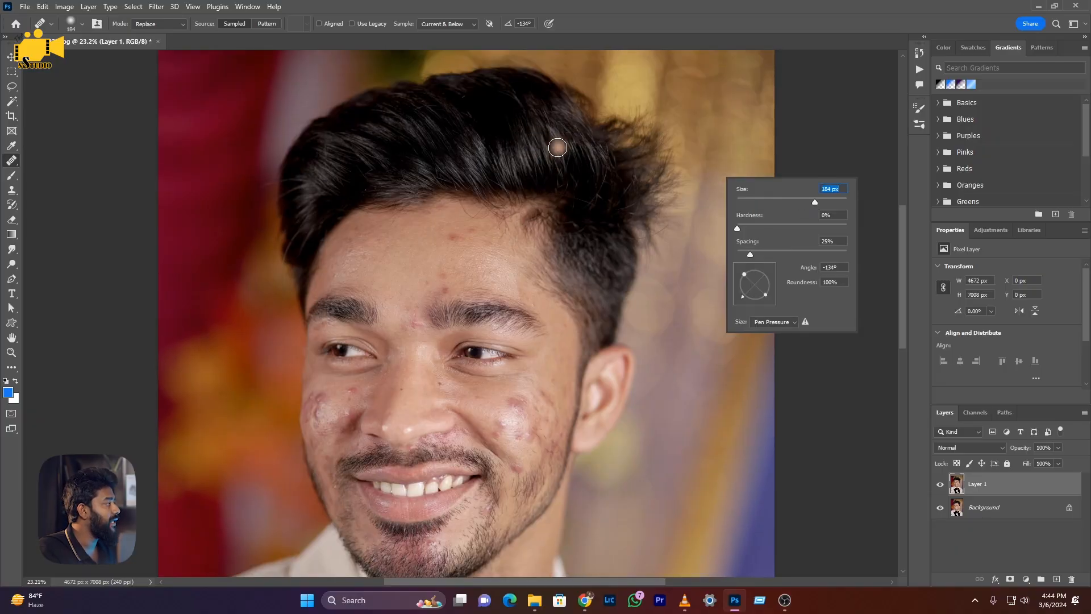
left_click(672, 215)
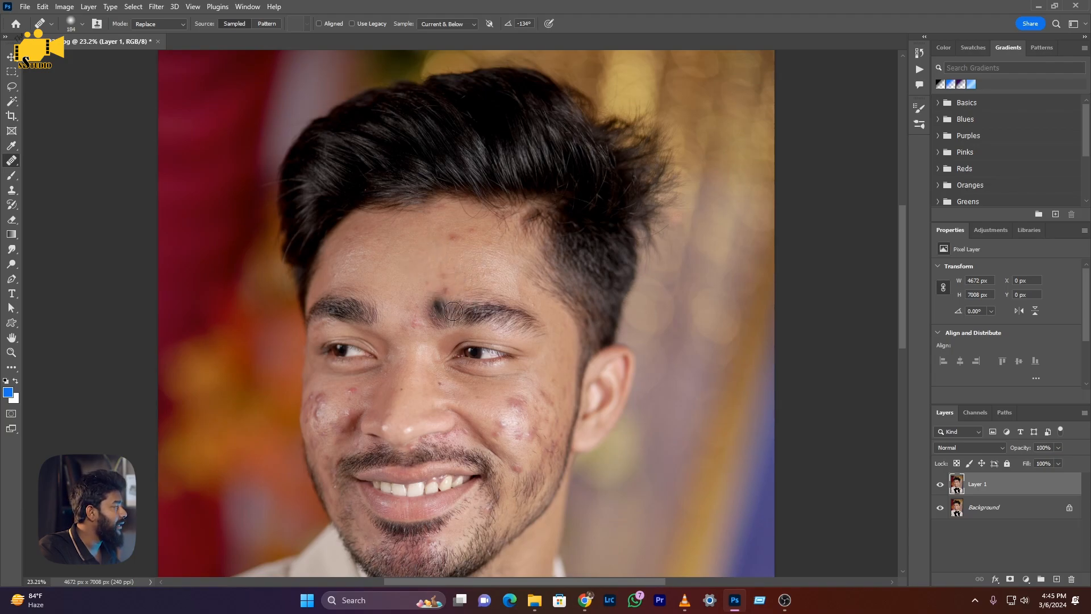
mouse_move(526, 485)
left_mouse_down()
mouse_move(548, 477)
mouse_move(559, 442)
mouse_move(518, 503)
mouse_move(539, 501)
mouse_move(506, 530)
mouse_move(505, 517)
mouse_move(566, 461)
mouse_move(546, 465)
mouse_move(564, 425)
mouse_move(477, 521)
mouse_move(535, 455)
mouse_move(541, 417)
mouse_move(503, 467)
left_mouse_up()
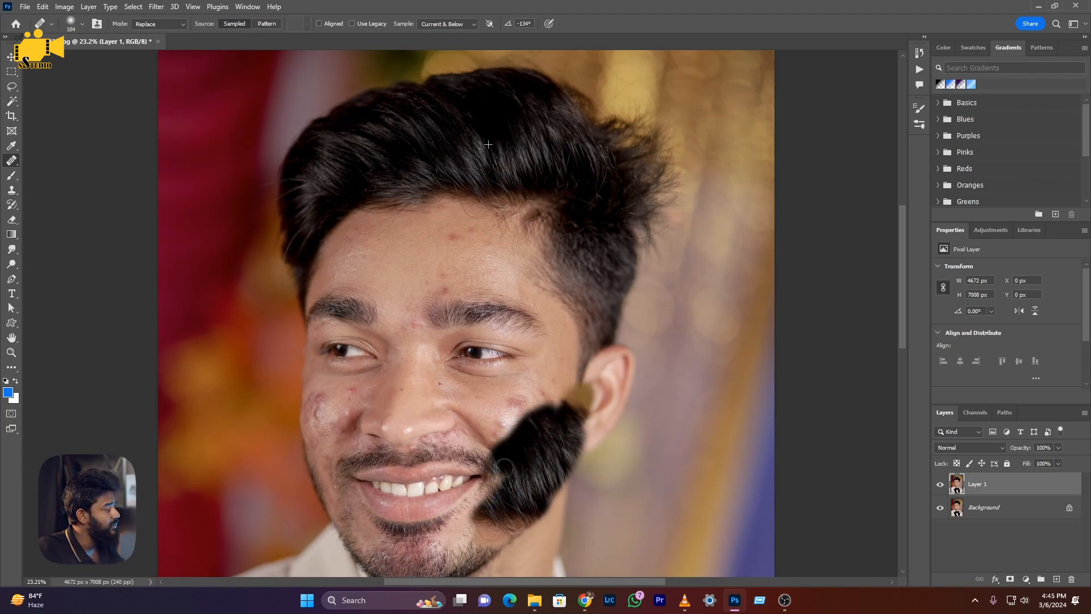
Step: Undo the hair-texture strokes painted on the ear-side cheek
key("ctrl+z")
key("ctrl+z")
scroll(428, 440, "up", 3)
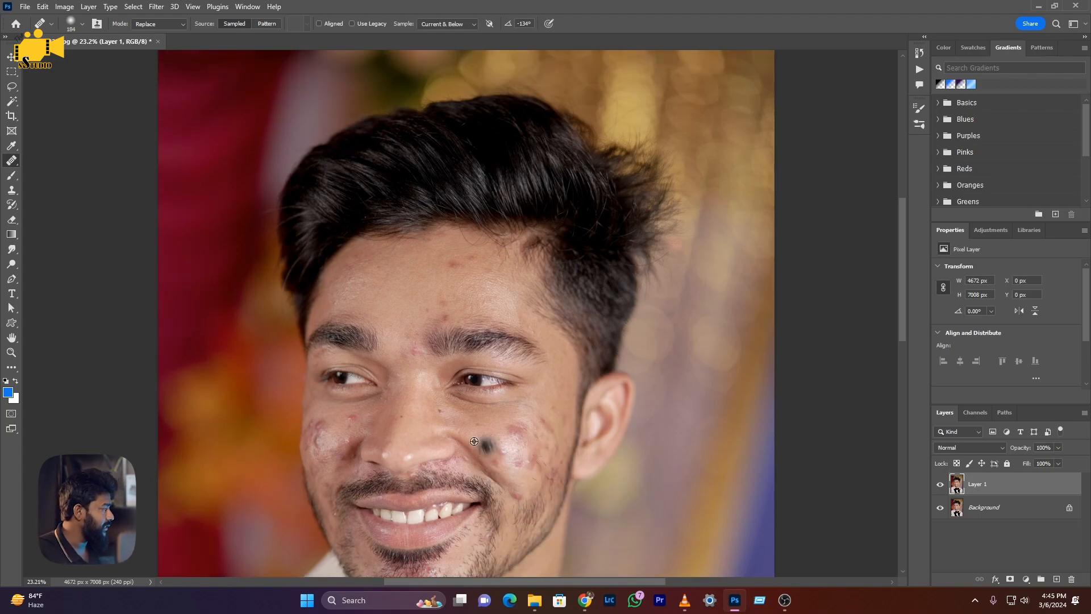
scroll(430, 274, "down", 1)
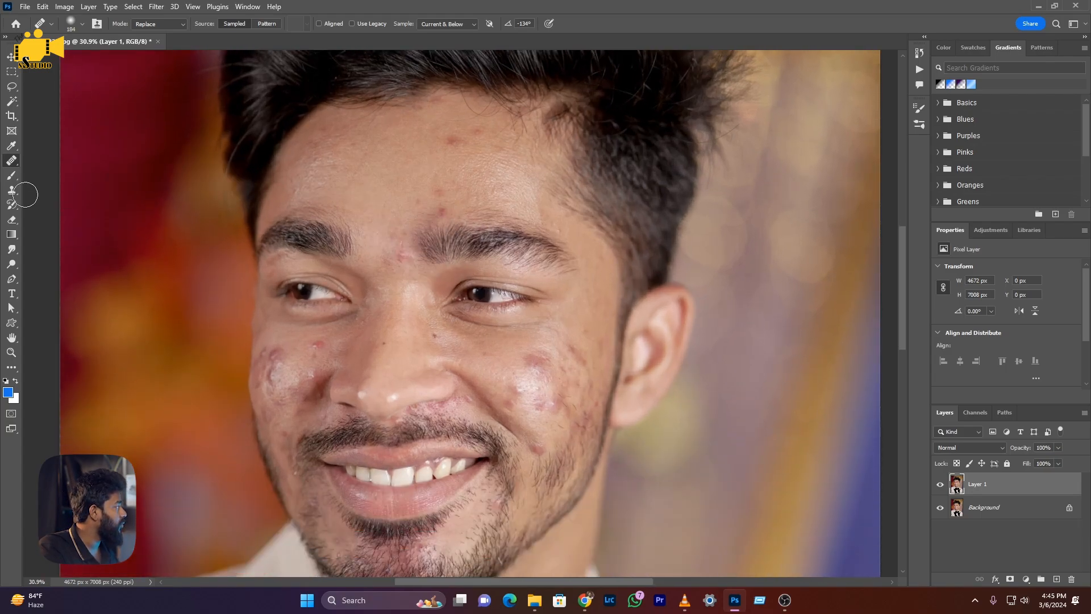
Step: Reselect the Healing Brush and reduce its size to 78 px for work on the forehead
right_click(11, 161)
left_click(51, 171)
scroll(393, 204, "up", 2)
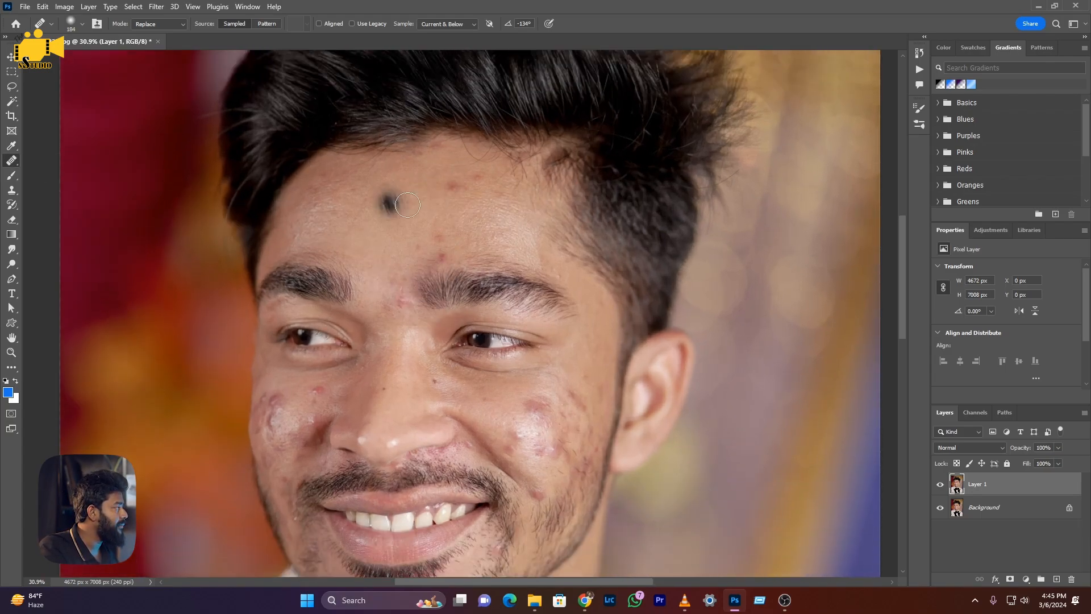
scroll(393, 205, "up", 3)
scroll(463, 275, "up", 1)
right_click(489, 319)
left_click(542, 345)
key("Return")
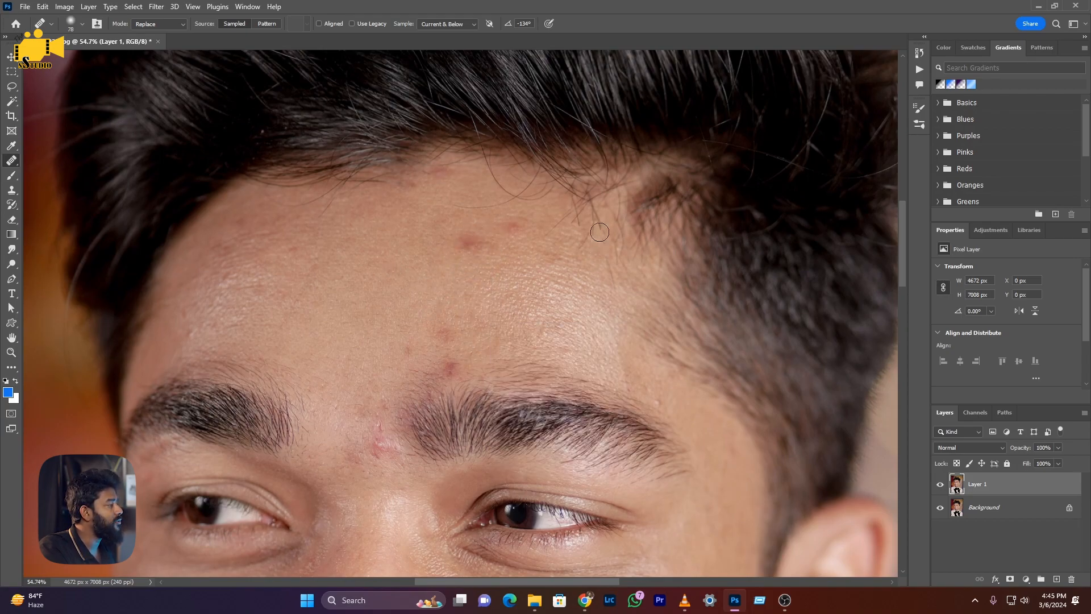
Step: Try a healing stroke over the red spot on the upper forehead, then undo it
scroll(190, 327, "down", 1)
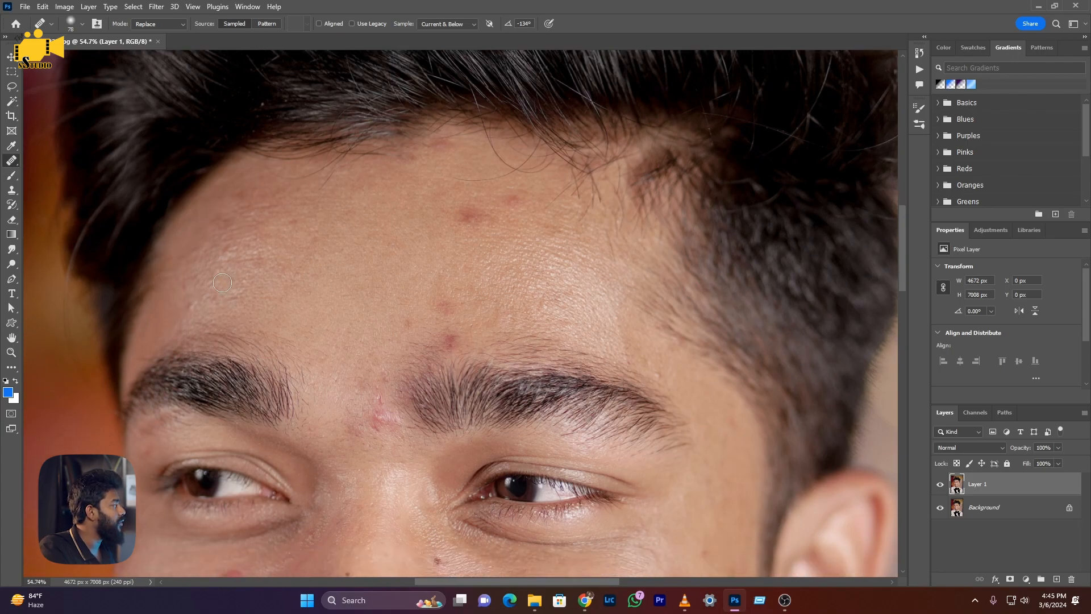
mouse_move(456, 220)
left_mouse_down()
mouse_move(480, 210)
mouse_move(462, 221)
mouse_move(477, 218)
left_mouse_up()
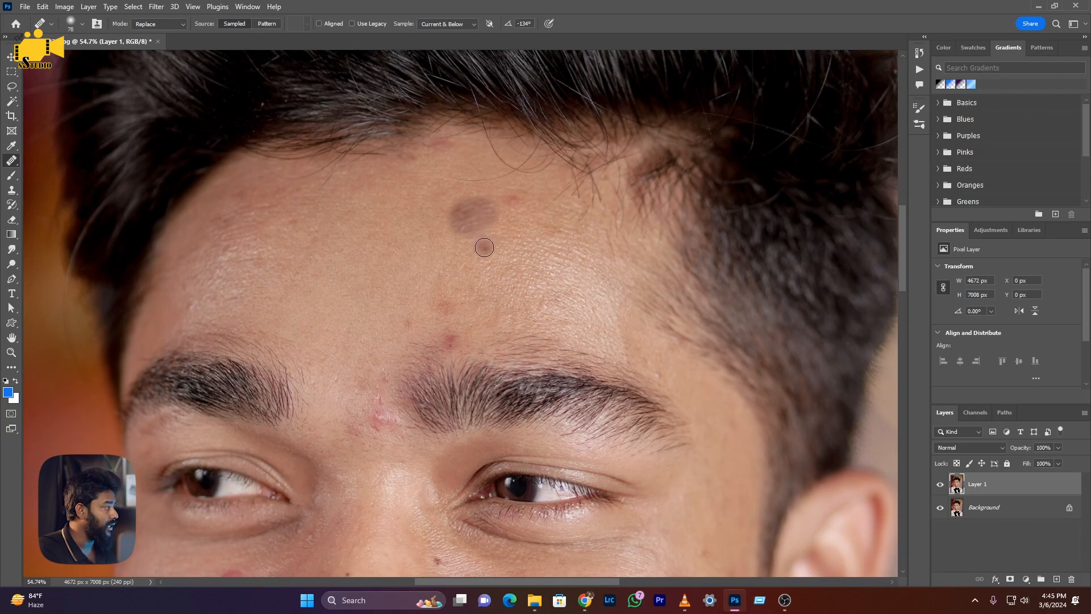
key("ctrl+z")
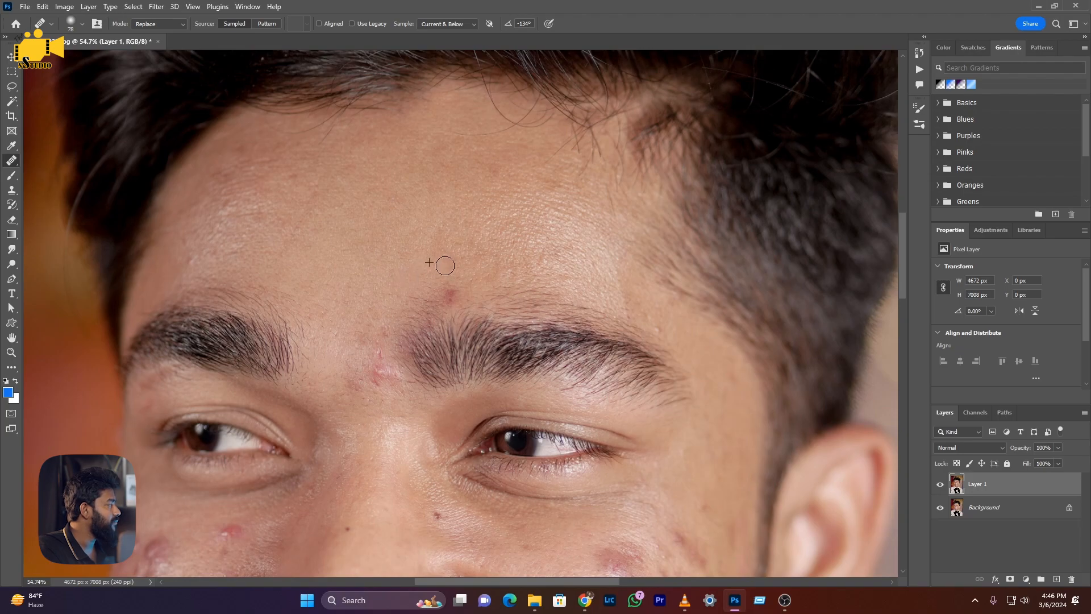
Step: Heal the red blemishes between the eyebrows with clean skin sampled beside each one
left_click(375, 352, "alt")
left_click(381, 375)
left_click(343, 372, "alt")
left_click(354, 382)
left_click(373, 386, "alt")
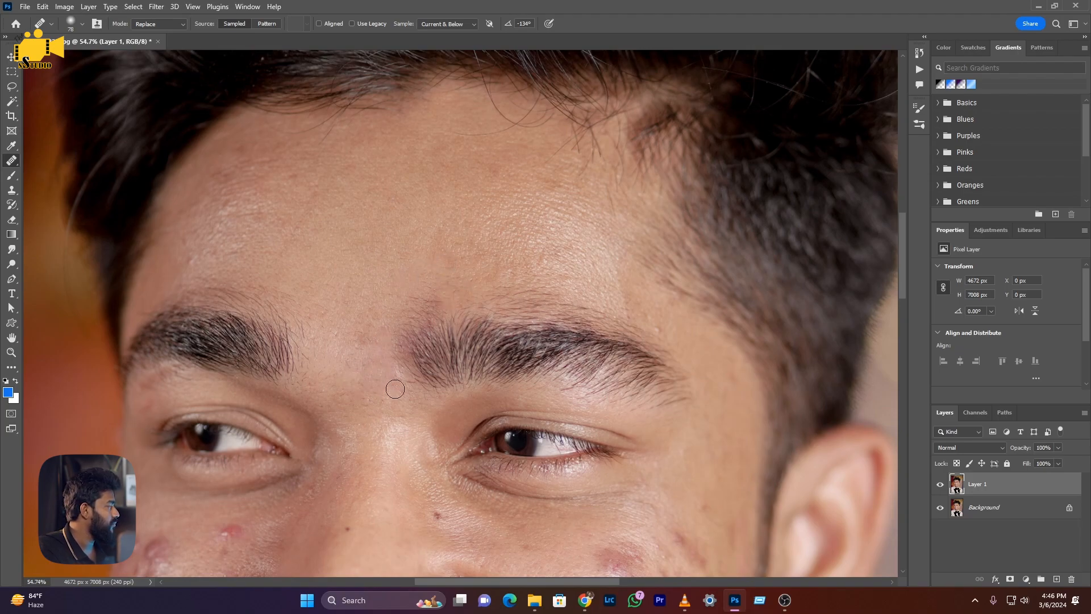
Step: Compare the forehead before and after by hiding Layer 1 and showing it again
scroll(678, 358, "down", 3)
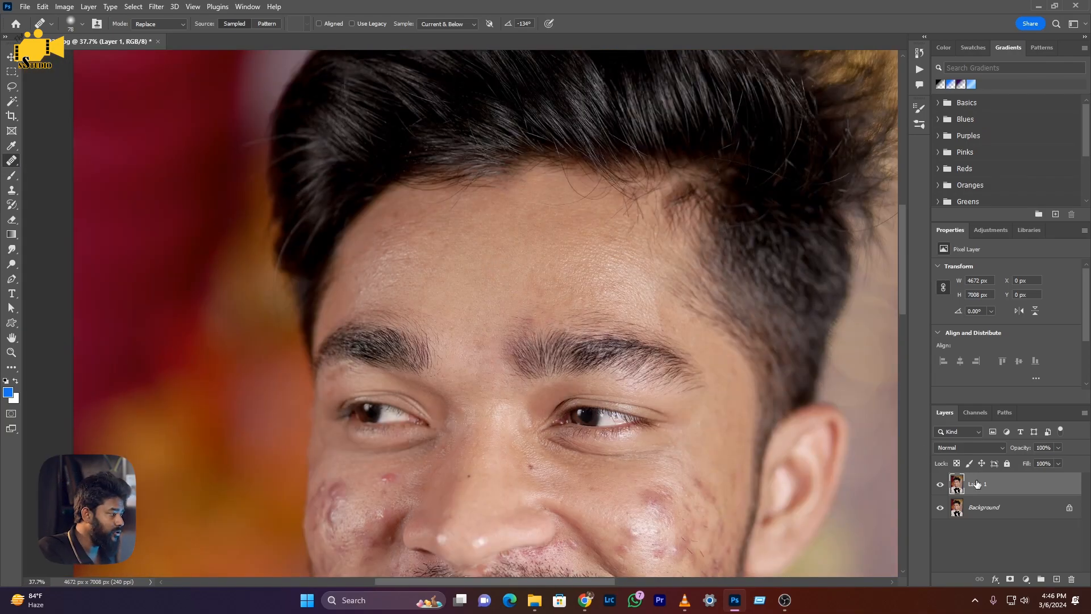
left_click(940, 484)
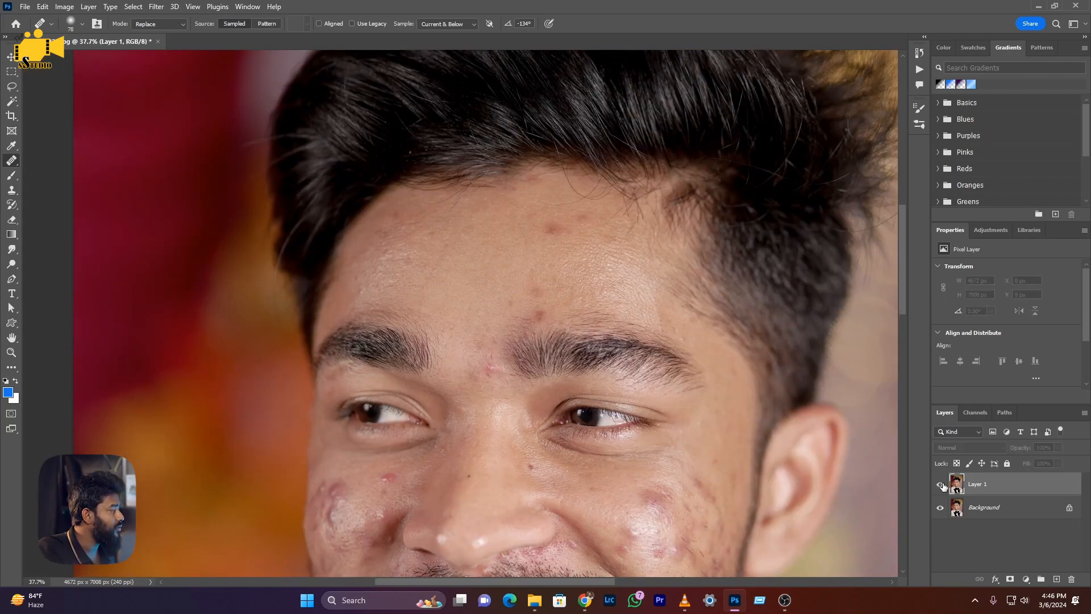
left_click(940, 485)
Step: Heal the two small dark spots on the bridge and side of the nose using nearby skin
scroll(516, 361, "down", 5)
scroll(459, 356, "up", 3)
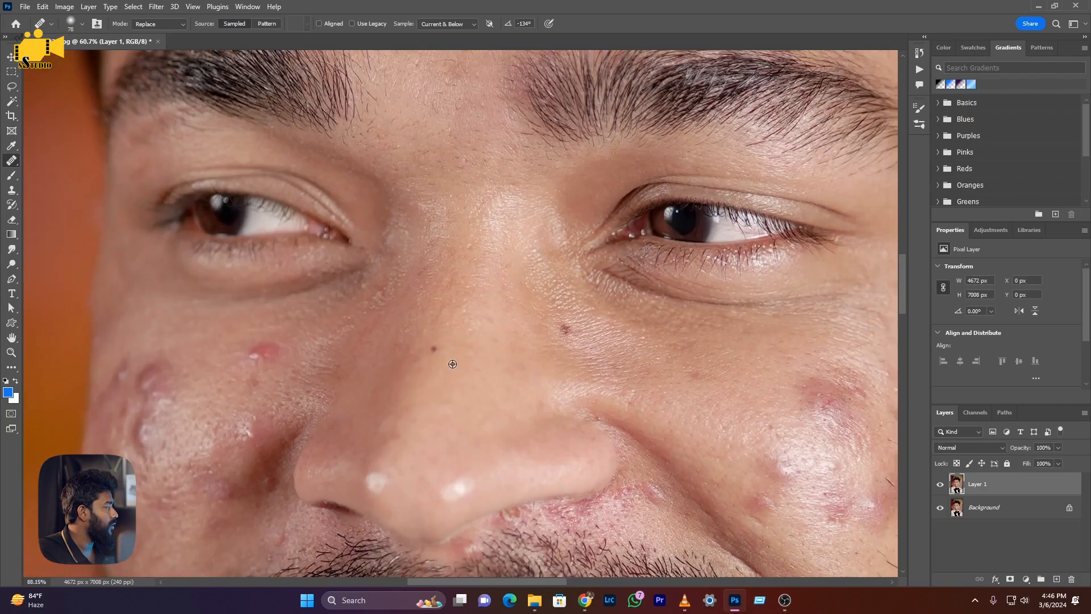
left_click(427, 368, "alt")
left_click(429, 354)
left_click(591, 338, "alt")
left_click(577, 327)
Step: Heal the large red acne patch on the upper ear-side cheek with skin sampled nearby
scroll(770, 349, "down", 3)
left_click(771, 349, "alt")
mouse_move(796, 351)
left_mouse_down()
mouse_move(823, 347)
mouse_move(540, 262)
left_mouse_up()
scroll(823, 346, "up", 2)
left_click(591, 222, "alt")
left_click(595, 258)
Step: Heal the remaining acne marks on the lower ear-side cheek down to the smile line, resampling clean skin
left_click(450, 319, "alt")
left_click(484, 337)
left_click(467, 376, "alt")
left_click(461, 355)
left_click(515, 382, "alt")
left_click(519, 358)
left_click(547, 362)
left_click(518, 444)
scroll(530, 451, "down", 2)
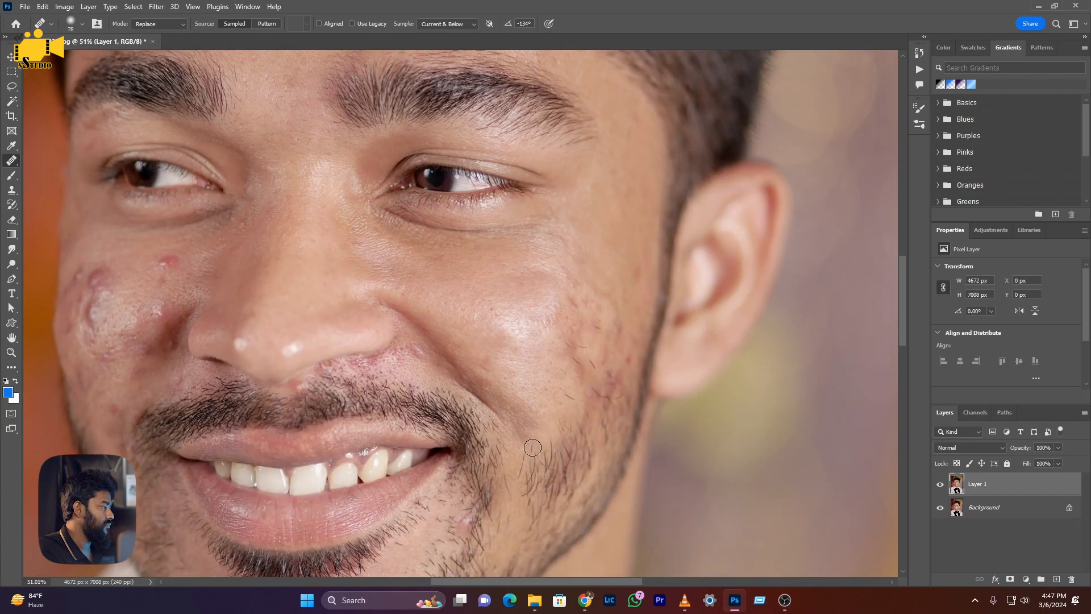
Step: Heal the reddish marks on the outer cheek between the ear and the beard edge, resampling for each area
scroll(638, 329, "up", 5)
left_click(606, 243, "alt")
left_click_drag(609, 289, 606, 327)
left_click(534, 370, "alt")
left_click_drag(551, 360, 548, 384)
left_click(603, 326, "alt")
left_click(591, 348)
left_click(576, 245, "alt")
left_click(584, 267)
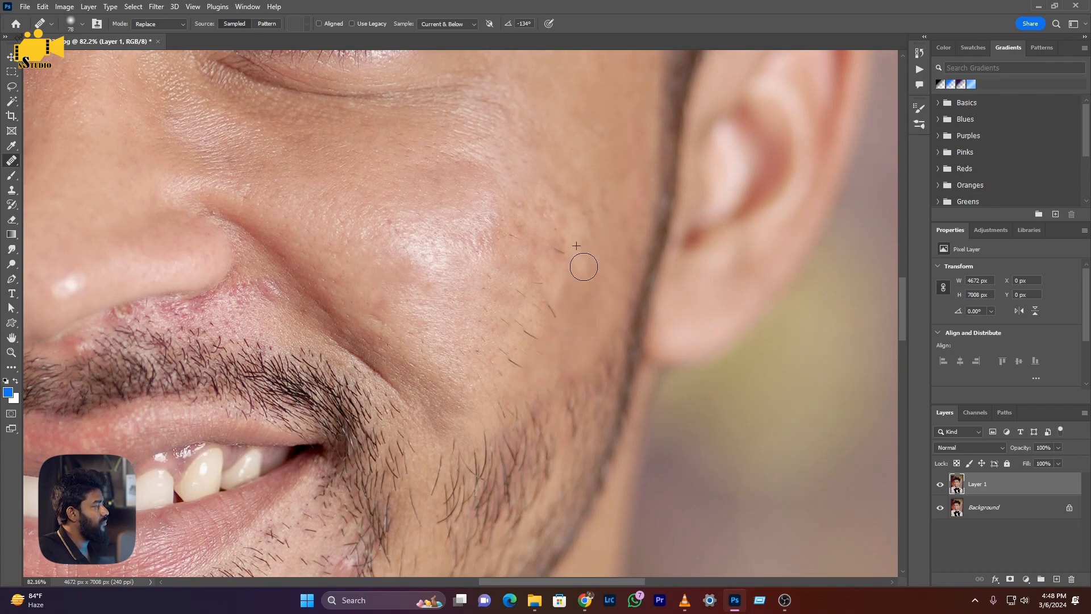
Step: Heal the red pimple and raised acne scars on the opposite cheek with skin sampled below the eye
scroll(583, 266, "down", 3)
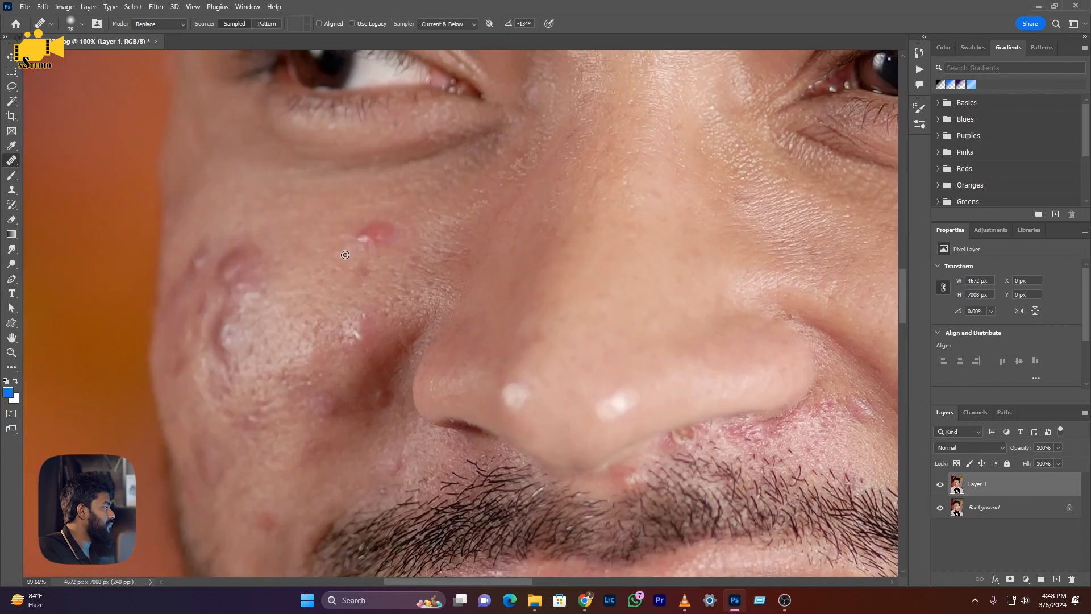
scroll(272, 312, "up", 1)
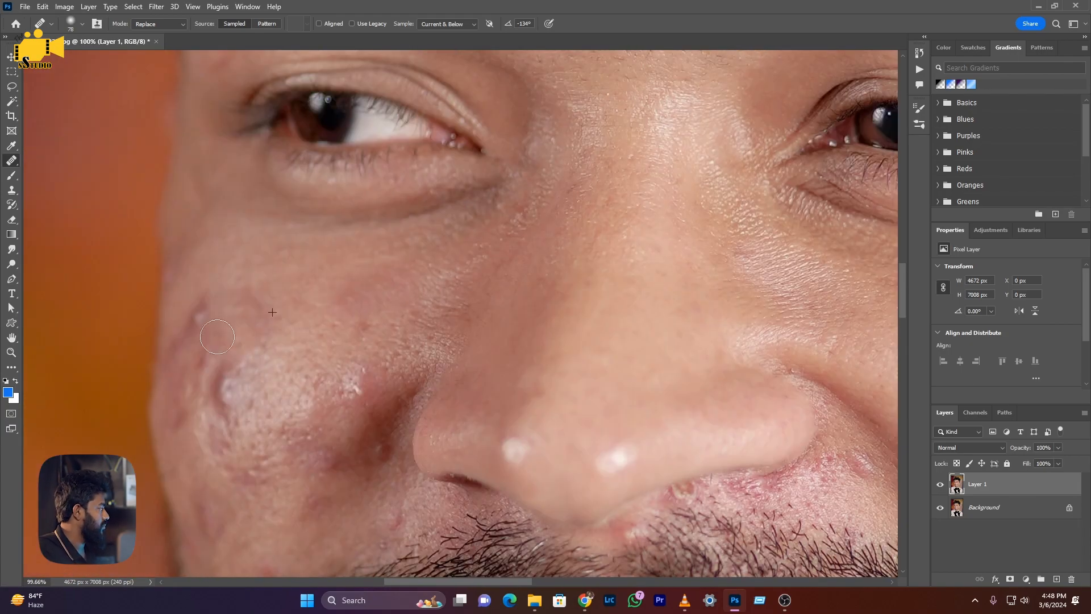
scroll(272, 409, "down", 3)
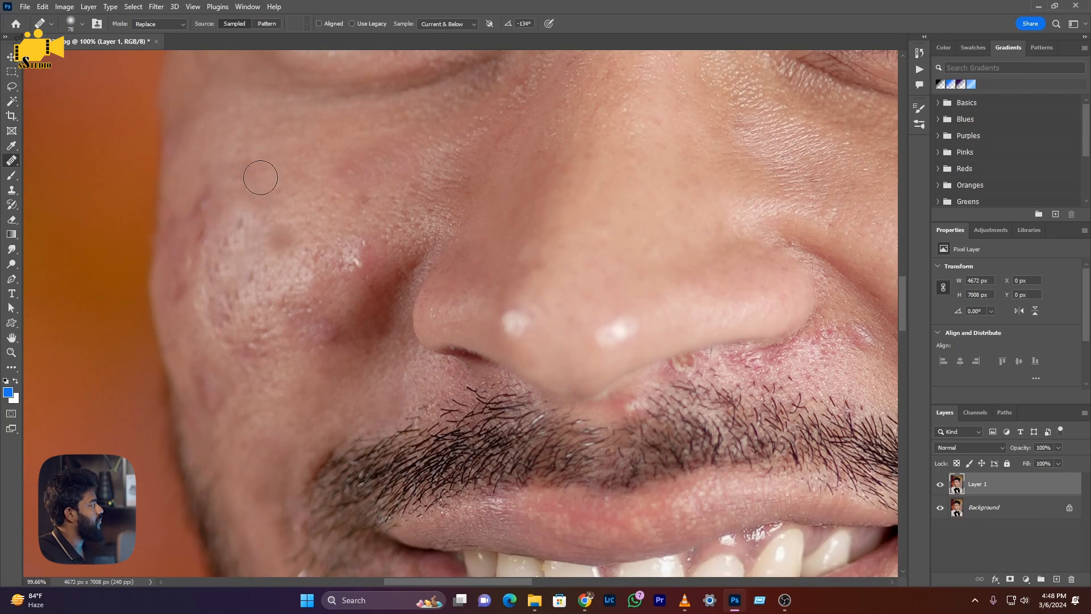
left_click(260, 178, "alt")
left_click(282, 239)
left_click_drag(224, 307, 226, 319)
left_click(249, 345)
Step: Heal the marks along the outer edge and lower part of the cheek farther from the visible ear
left_click_drag(329, 332, 317, 341)
left_click(202, 203)
left_click_drag(213, 229, 211, 244)
left_click_drag(207, 392, 213, 424)
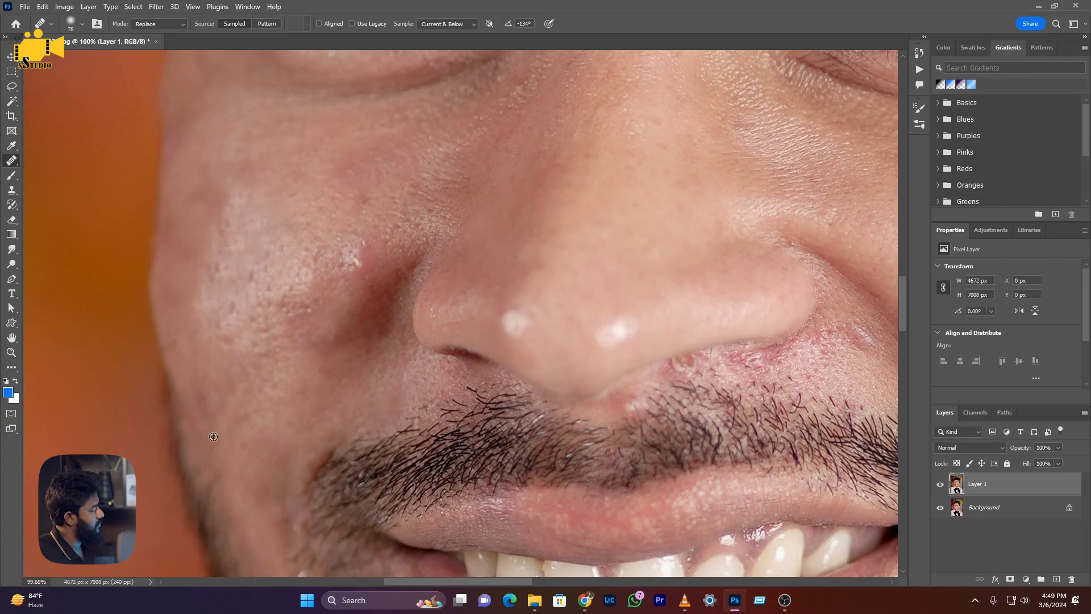
Step: Heal the reddish skin above the moustache and the dark mark on the cheek beside the nose
scroll(323, 384, "down", 3)
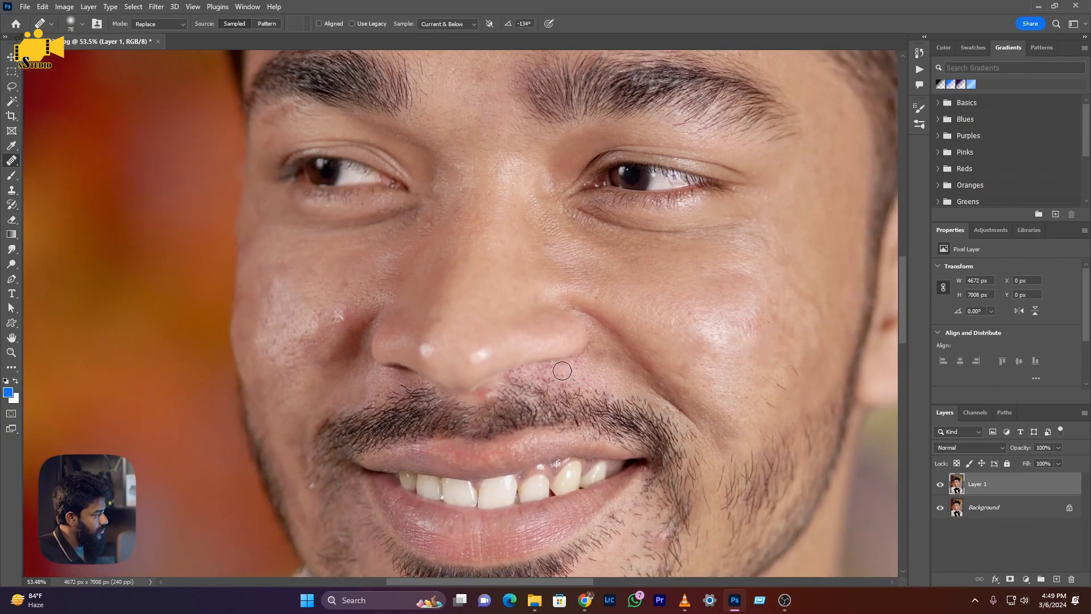
scroll(551, 374, "up", 4)
scroll(546, 392, "down", 3)
left_click_drag(334, 301, 346, 306)
Step: Heal the red pimple beside the lower lip within the beard area
scroll(386, 364, "down", 4)
scroll(438, 384, "up", 3)
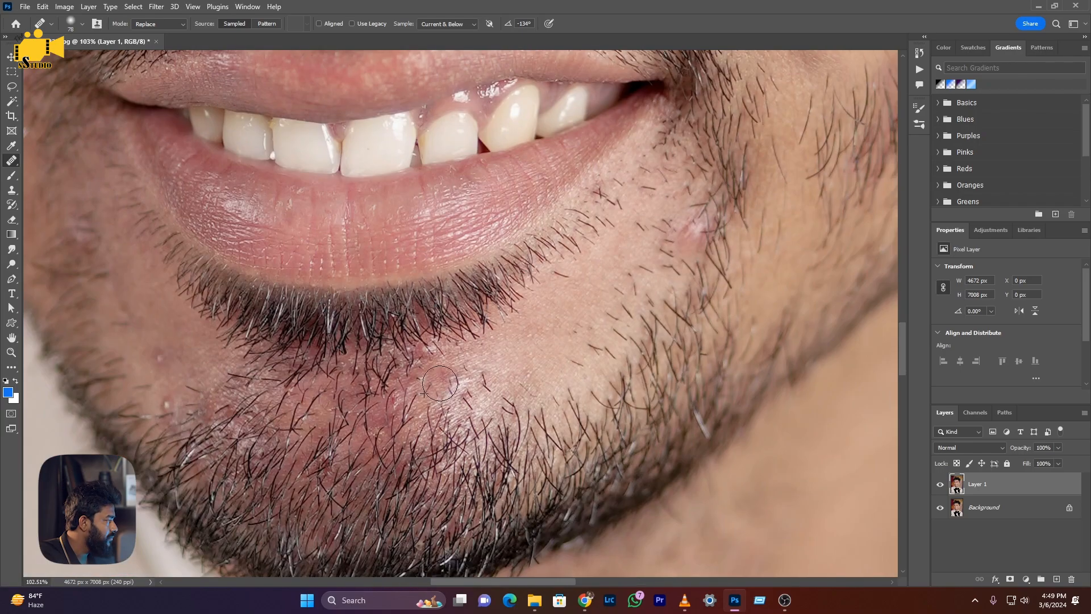
scroll(520, 373, "down", 3)
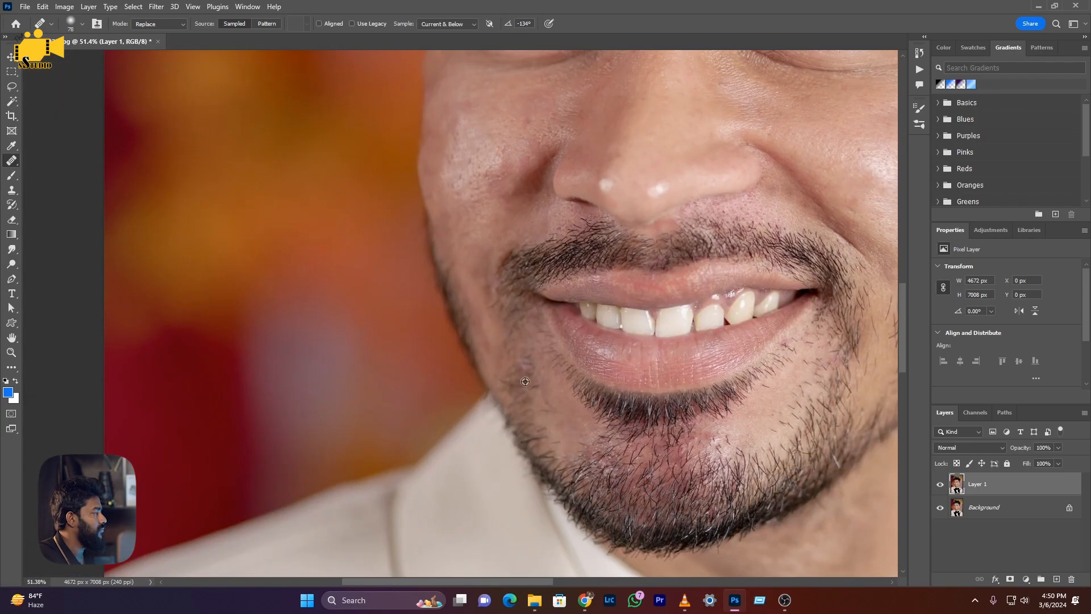
Step: Compare the whole face before and after by hiding Layer 1 and showing it again
scroll(520, 374, "down", 3)
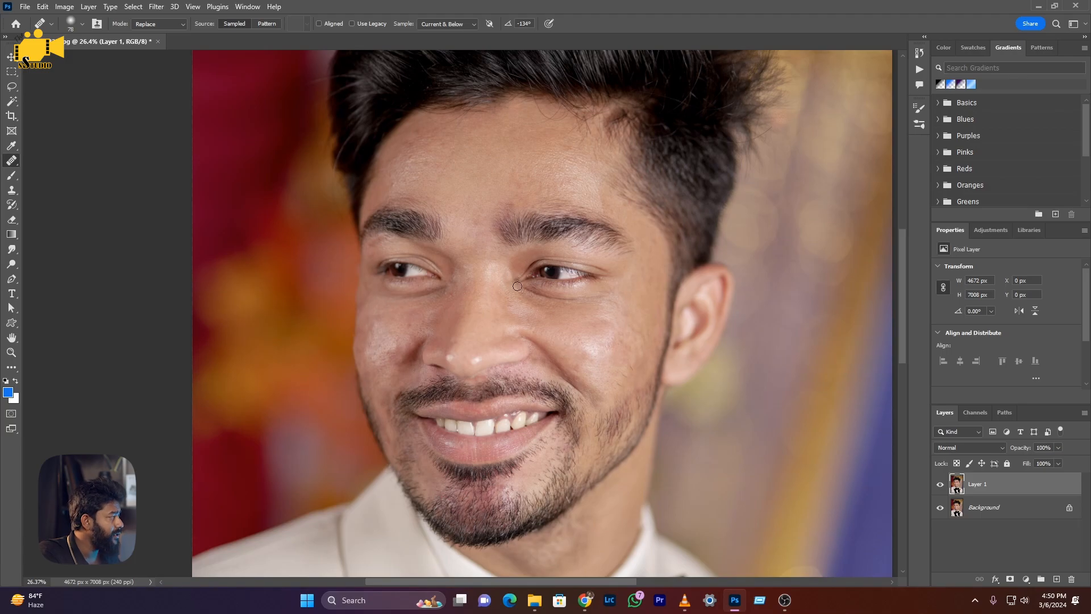
left_click(940, 485)
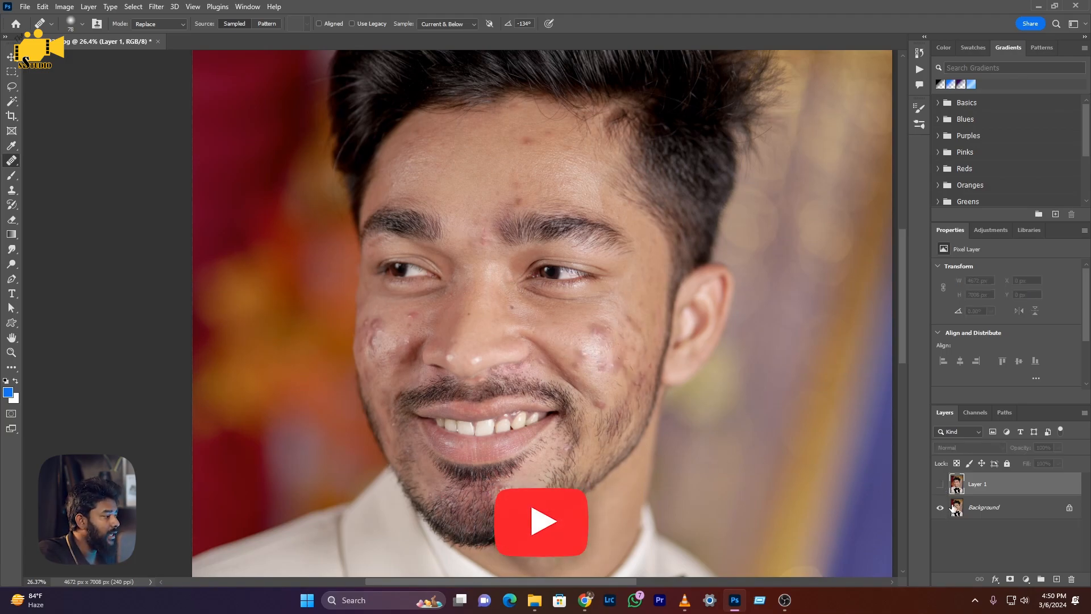
left_click(940, 485)
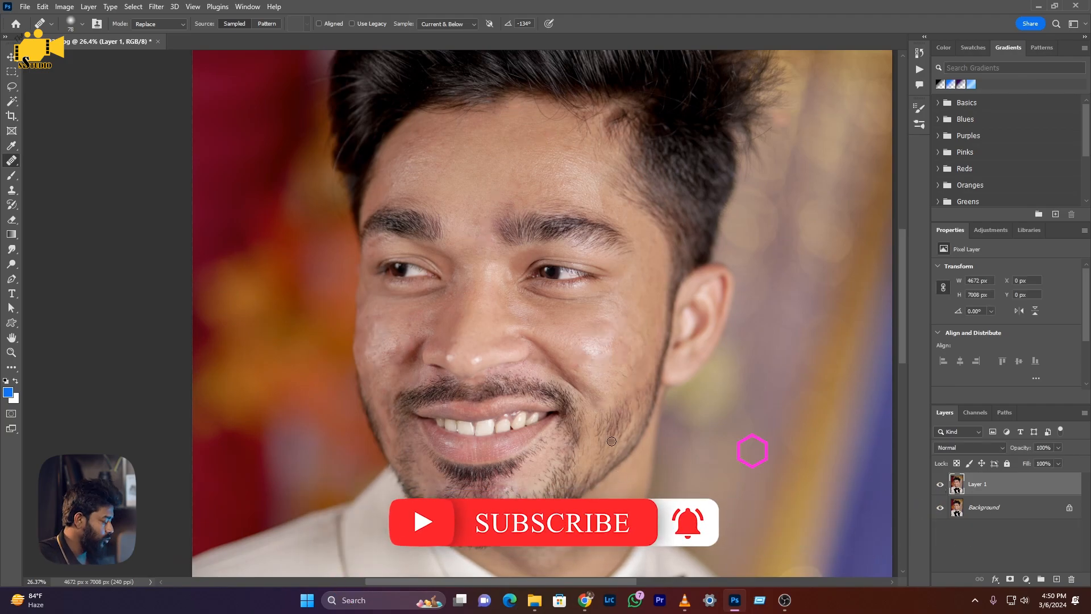
Step: Touch up the remaining small marks on both cheeks with the Healing Brush
scroll(608, 394, "up", 5)
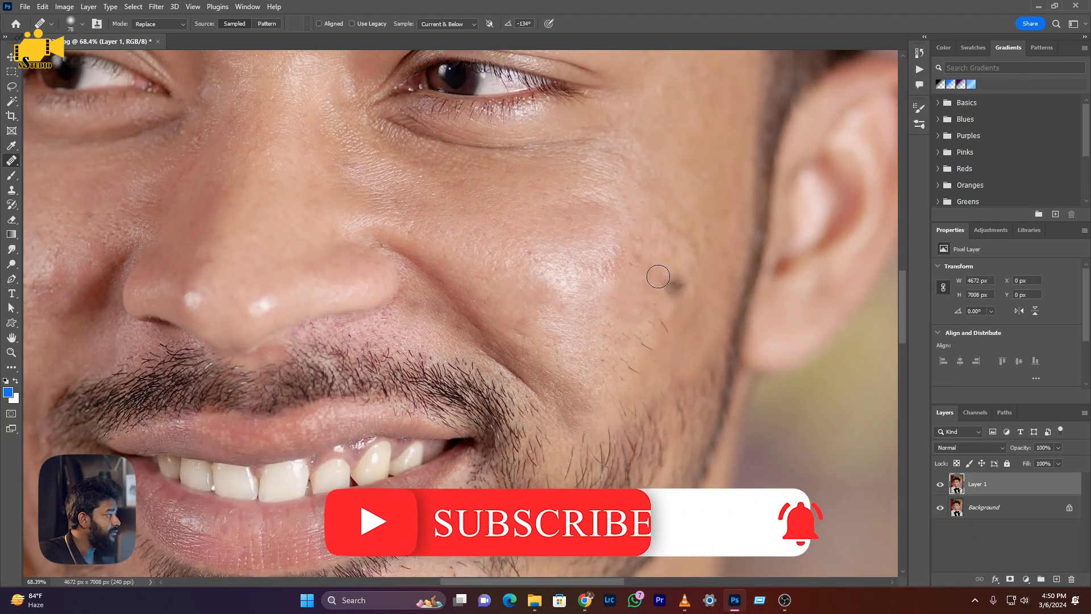
scroll(640, 327, "up", 2)
scroll(639, 327, "down", 3)
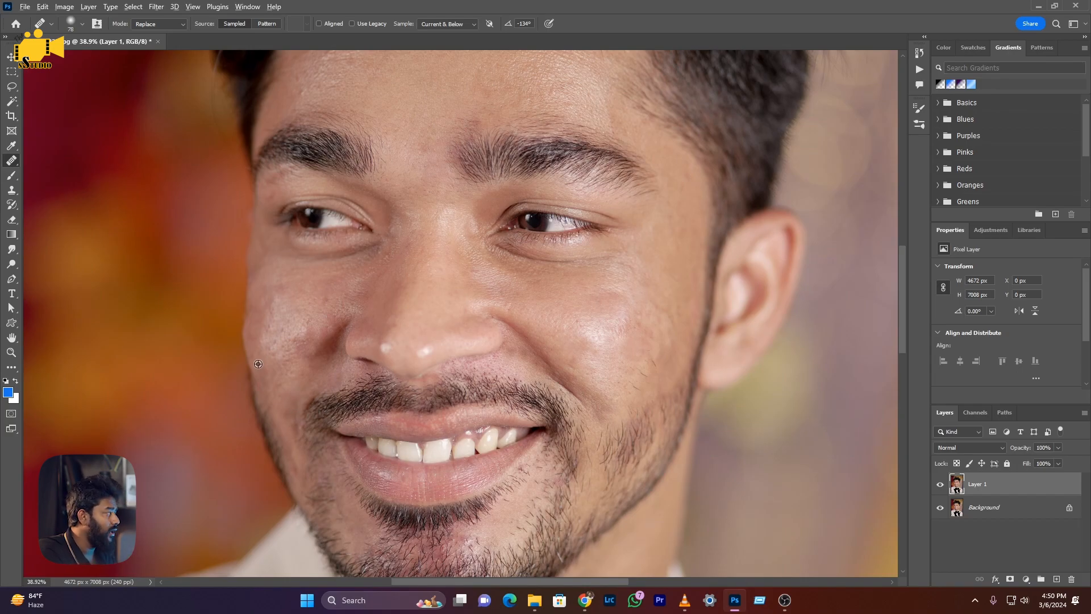
scroll(259, 364, "up", 2)
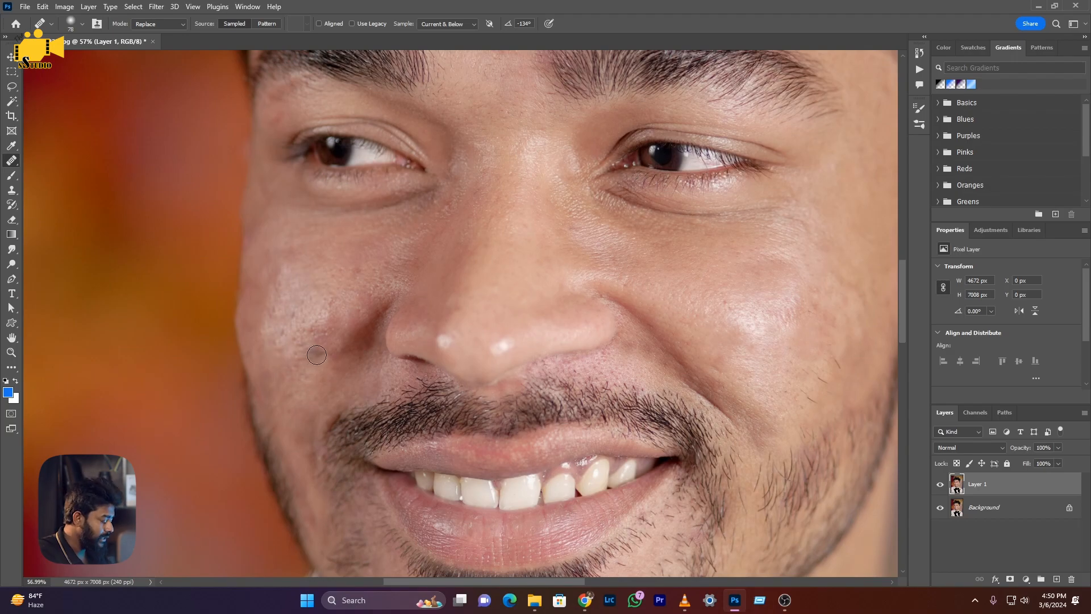
scroll(317, 354, "down", 2)
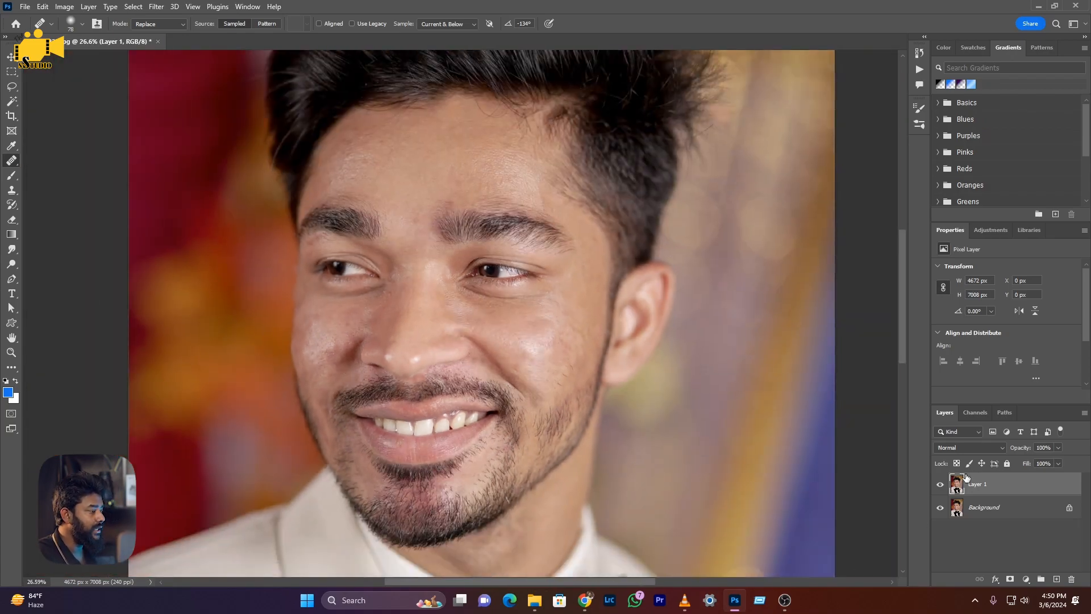
Step: Duplicate Layer 1 and open Neural Filters on the copy
key("ctrl+j")
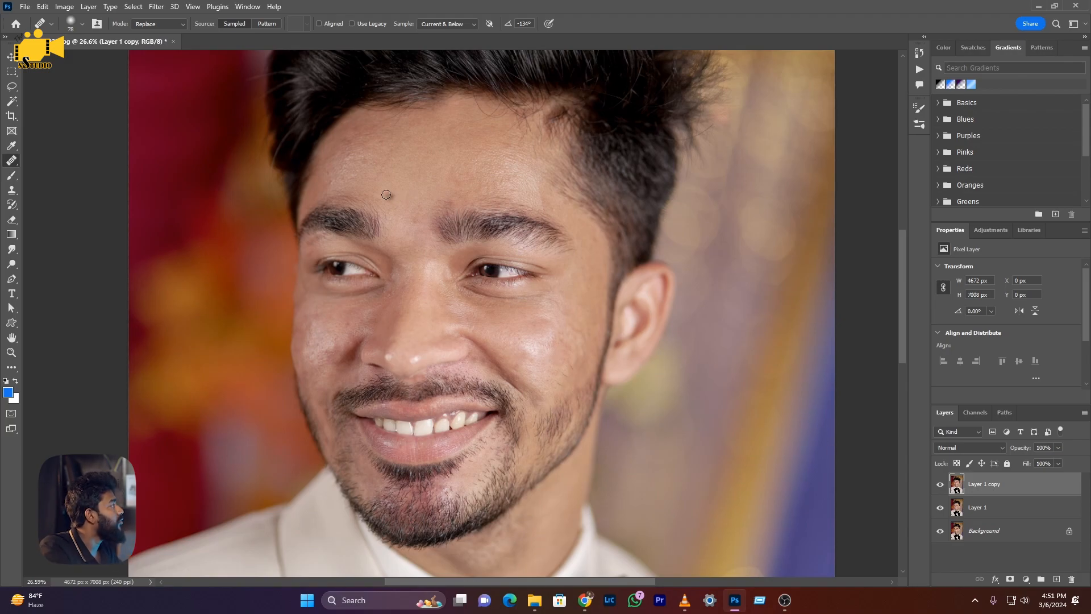
left_click(157, 6)
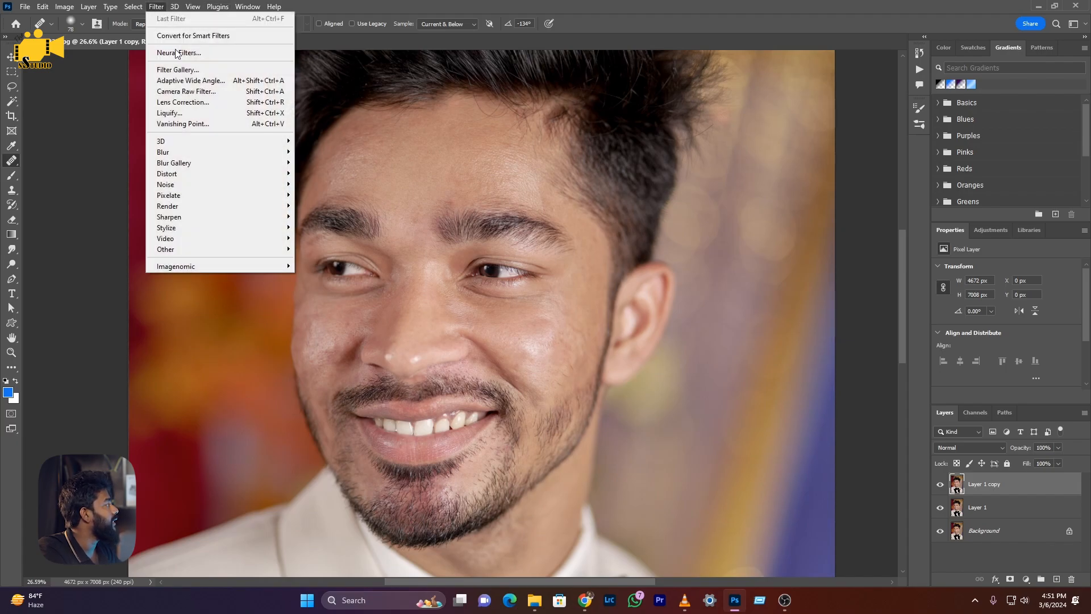
left_click(210, 55)
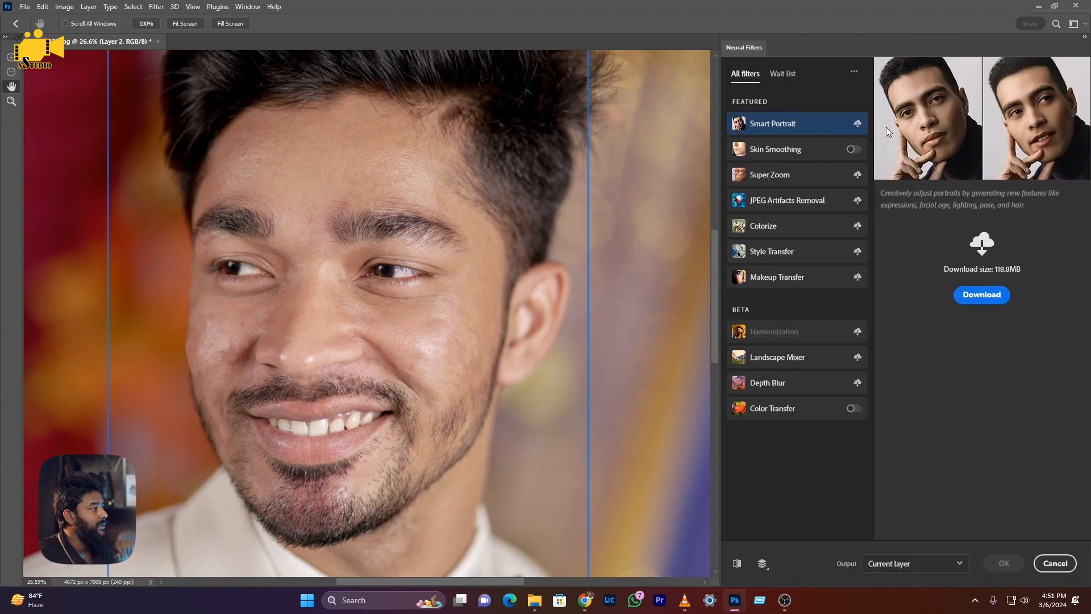
Step: Enable Skin Smoothing for the face with Blur at 59 and Smoothness at +5
left_click(794, 153)
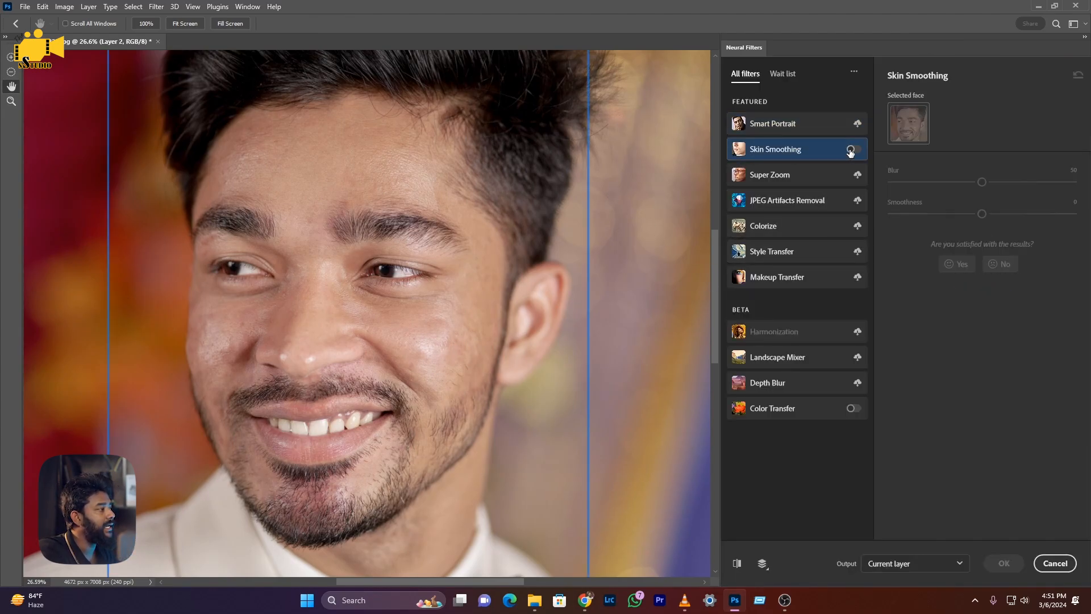
left_click(852, 149)
left_click_drag(983, 181, 992, 217)
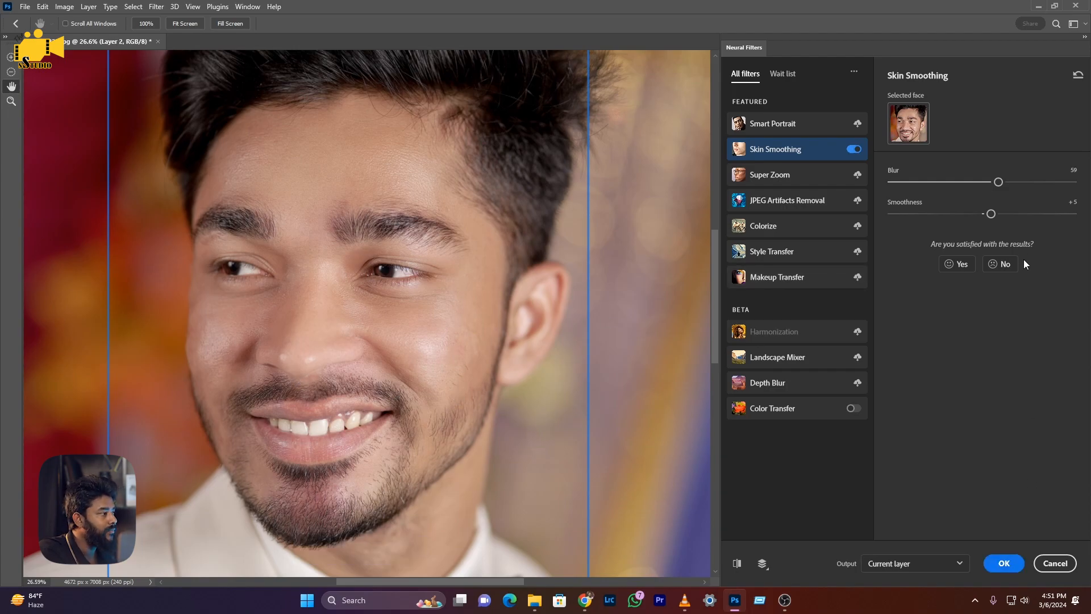
Step: Set the filter output to New layer masked and apply the skin smoothing
left_click(932, 566)
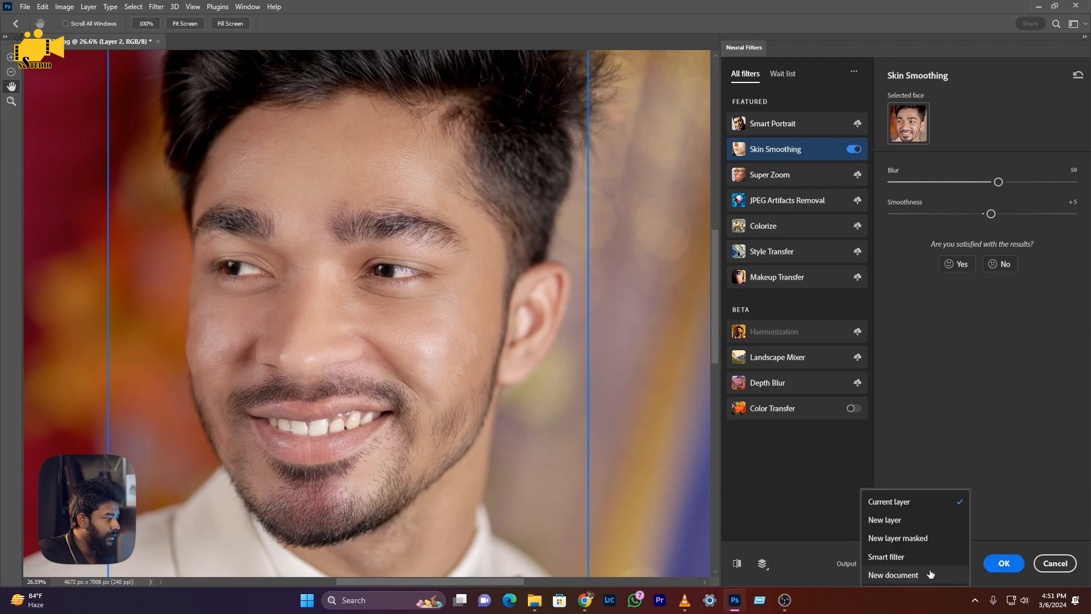
left_click(912, 545)
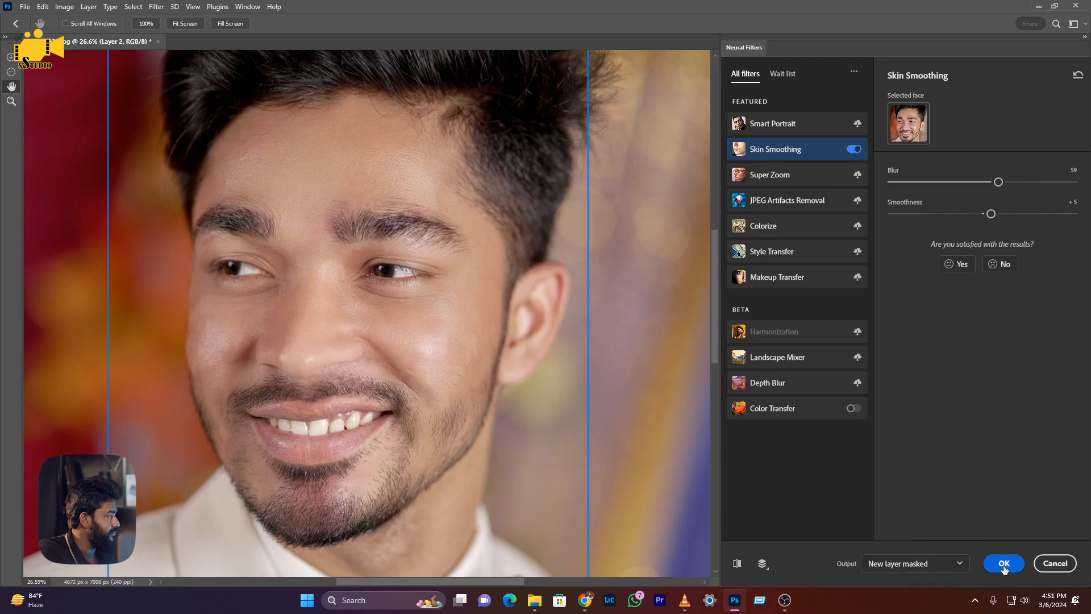
left_click(1003, 563)
key("j")
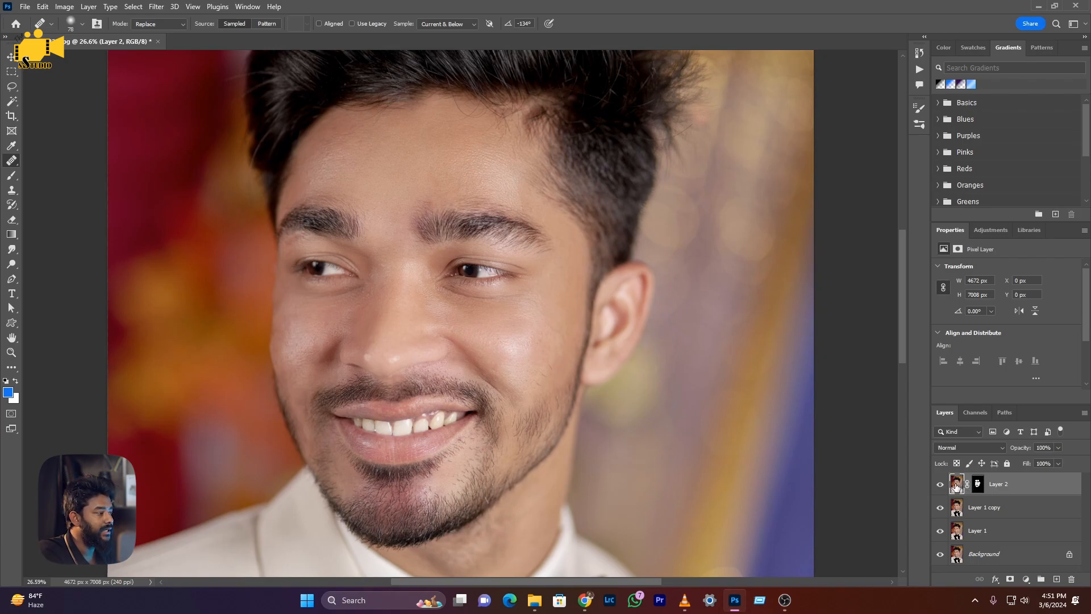
Step: Target the mask of Layer 2 and isolate the smoothed skin by hiding Layer 1 copy, Layer 1 and the Background
left_click(958, 512)
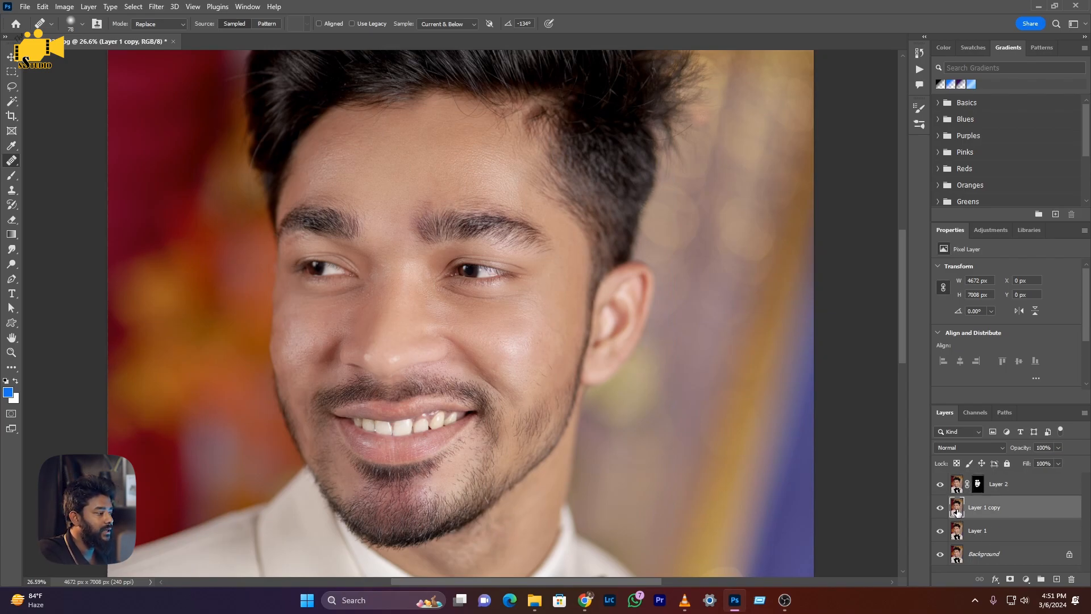
left_click(957, 486)
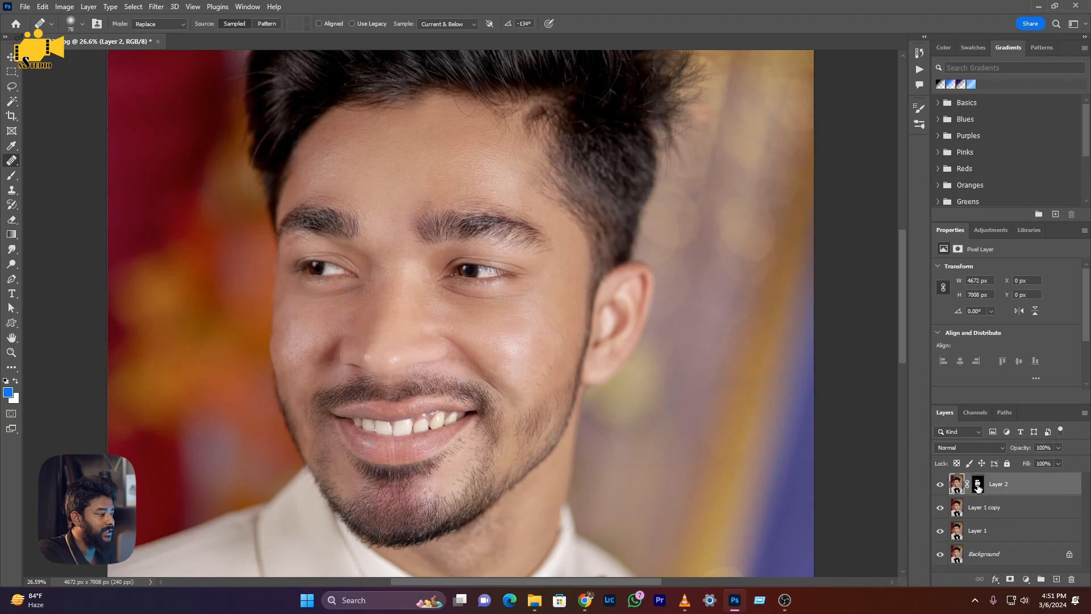
left_click(978, 485)
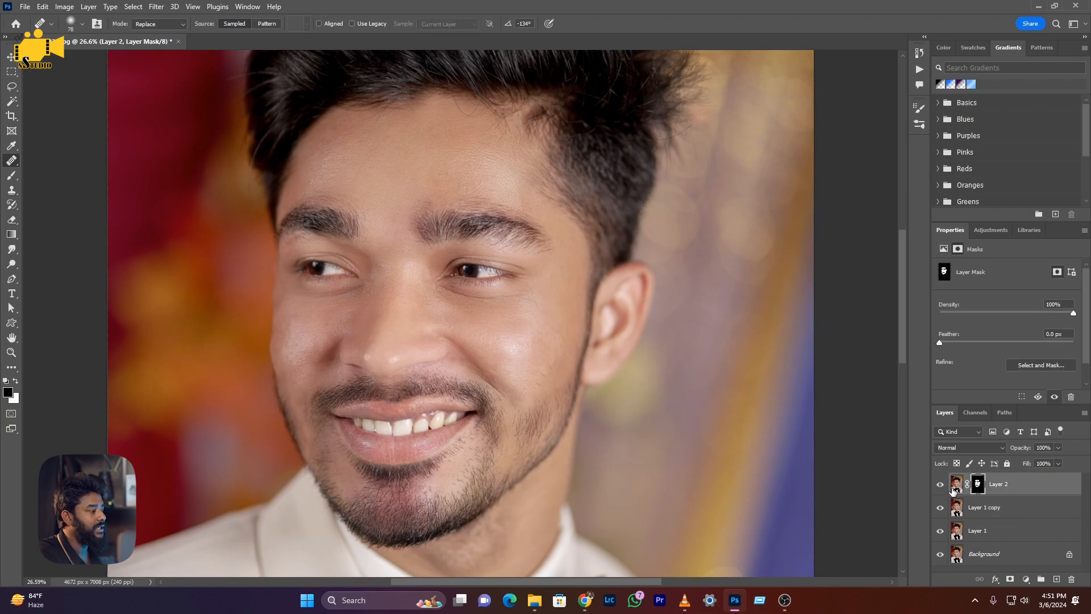
left_click(940, 530)
left_click(940, 554)
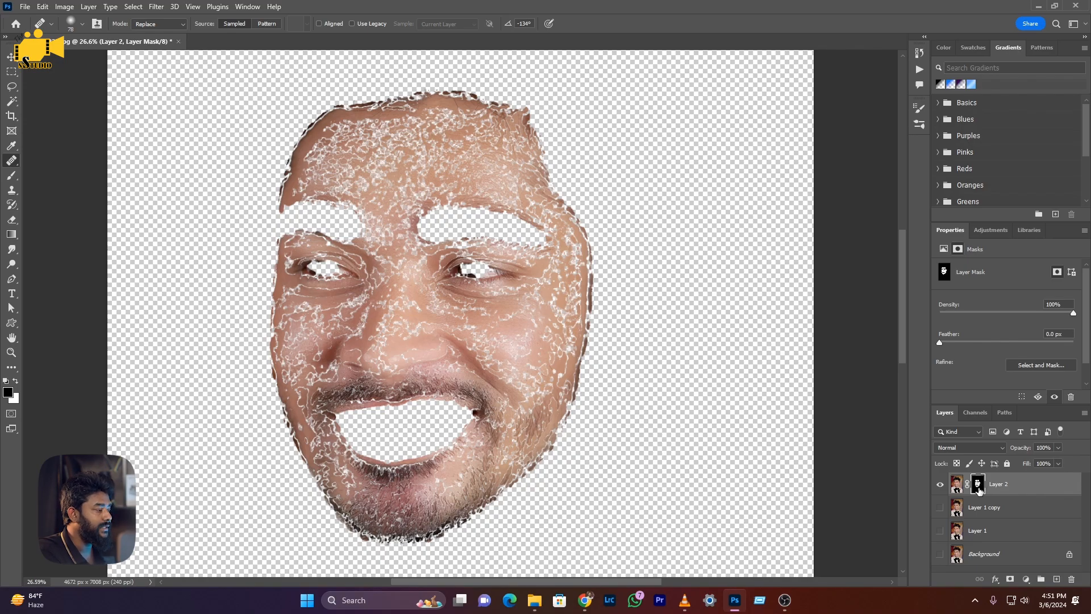
Step: Start masking out the eye nearer the visible ear with a black 125 px Brush on the layer mask
left_click(11, 175)
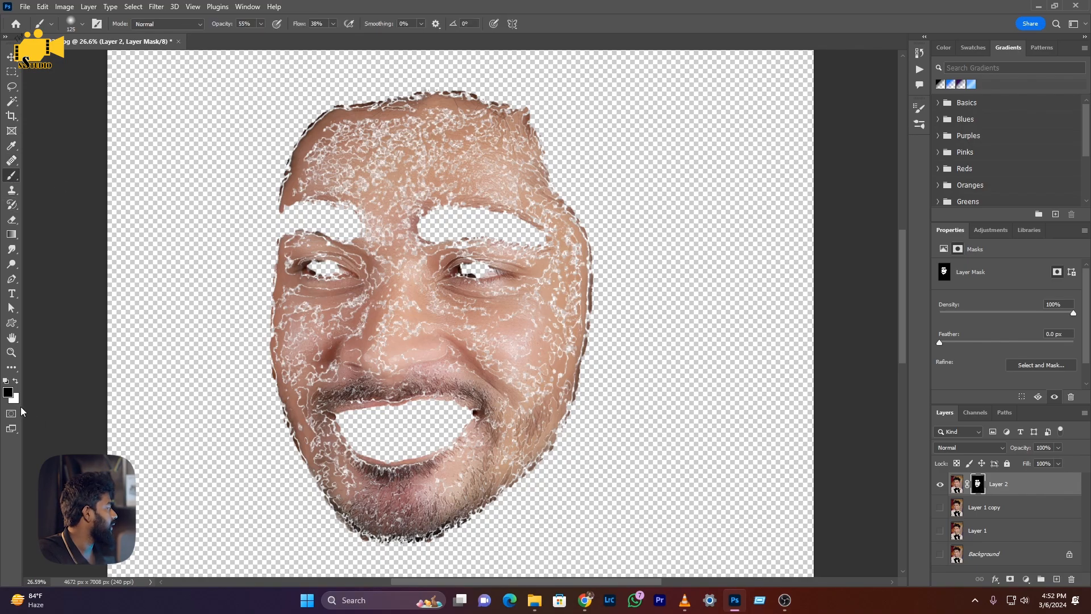
scroll(468, 321, "up", 3)
key("bracketright")
key("bracketright")
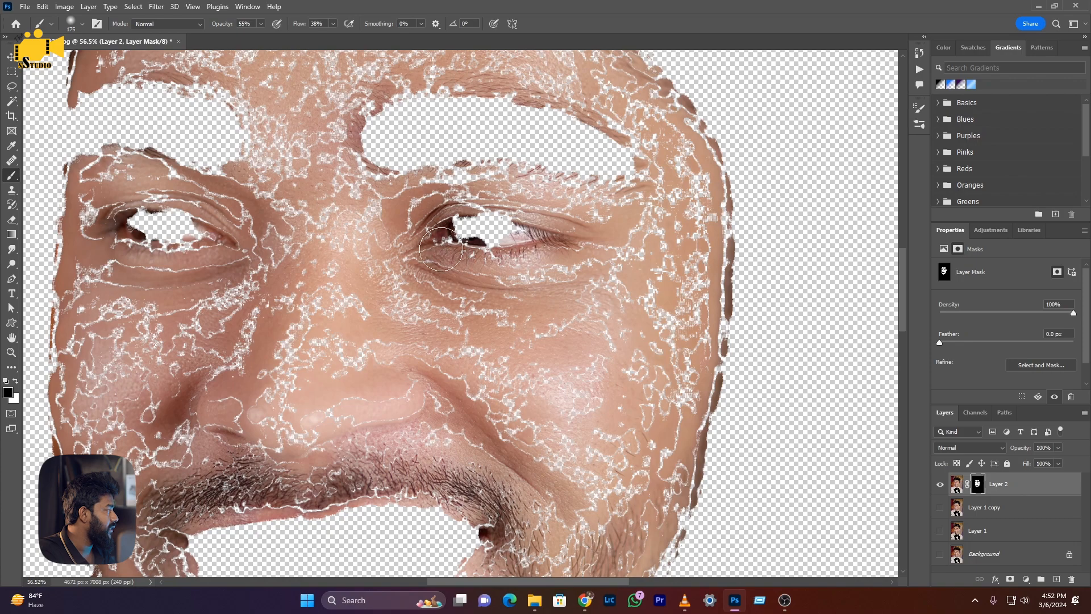
key("bracketleft")
key("bracketleft")
mouse_move(432, 243)
left_mouse_down()
mouse_move(480, 215)
mouse_move(560, 229)
mouse_move(426, 241)
mouse_move(447, 224)
left_mouse_up()
Step: Set the brush opacity and flow to 100% and fully mask out both eyes
left_click_drag(260, 28, 332, 23)
left_click(331, 24)
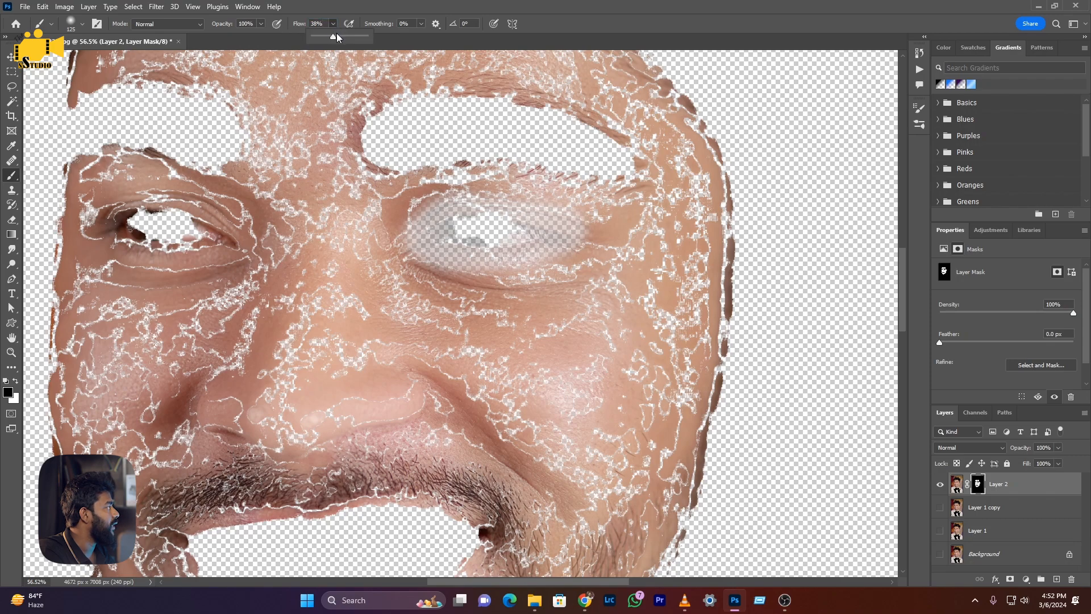
mouse_move(419, 219)
left_mouse_down()
mouse_move(535, 209)
mouse_move(516, 239)
mouse_move(423, 243)
mouse_move(602, 242)
left_mouse_up()
mouse_move(230, 245)
left_mouse_down()
mouse_move(168, 218)
mouse_move(222, 255)
left_mouse_up()
Step: Clean up the mask around both eyebrows by painting out the leftover smoothed fragments
scroll(455, 170, "up", 3)
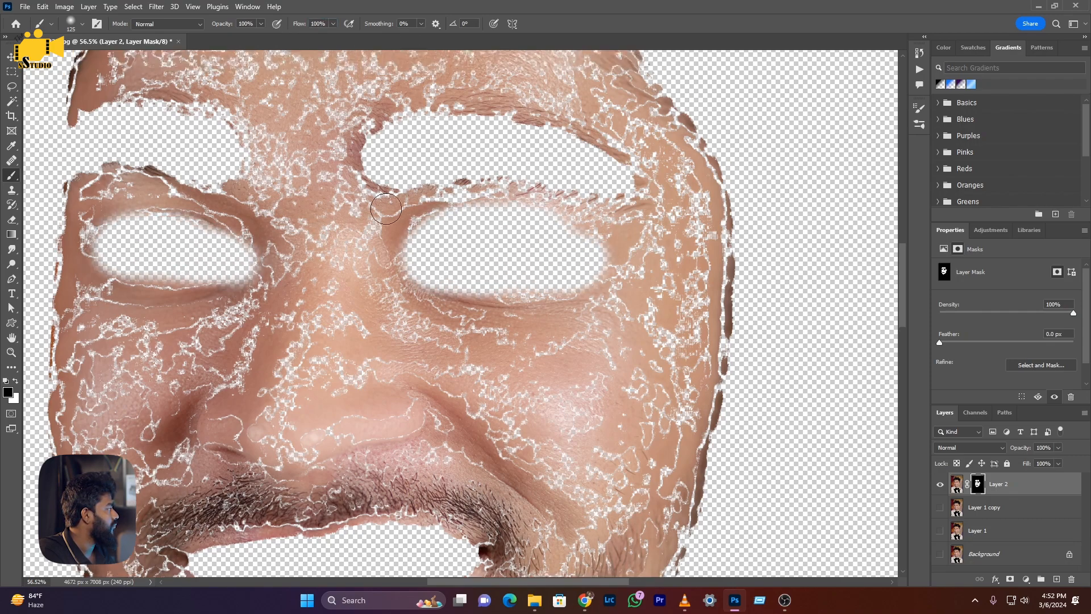
mouse_move(454, 170)
left_mouse_down()
mouse_move(596, 195)
mouse_move(390, 188)
mouse_move(429, 185)
left_mouse_up()
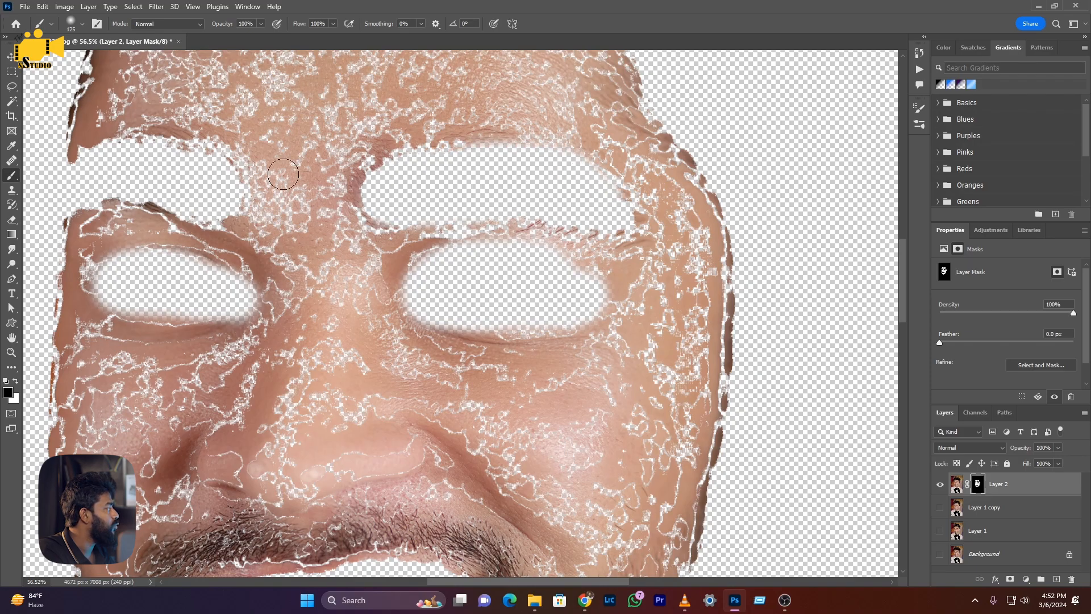
mouse_move(208, 174)
left_mouse_down()
mouse_move(123, 182)
mouse_move(174, 197)
mouse_move(137, 196)
left_mouse_up()
Step: Mask out the nostrils and the underside of the nose with a smaller brush
scroll(310, 319, "down", 2)
key("bracketleft")
key("bracketleft")
mouse_move(214, 356)
left_mouse_down()
mouse_move(278, 375)
mouse_move(432, 355)
left_mouse_up()
Step: Mask out the moustache above the upper lip with a 175 px brush
scroll(398, 364, "down", 1)
key("bracketright")
key("bracketright")
key("bracketright")
key("bracketright")
left_click_drag(176, 371, 459, 344)
Step: Mask out the lower lip area and parts of the chin beard on the Layer 2 mask
scroll(459, 344, "down", 1)
mouse_move(250, 458)
left_mouse_down()
mouse_move(284, 480)
mouse_move(389, 442)
left_mouse_up()
scroll(390, 442, "down", 2)
mouse_move(414, 477)
left_mouse_down()
mouse_move(326, 497)
mouse_move(231, 493)
mouse_move(170, 447)
left_mouse_up()
scroll(285, 341, "up", 2)
scroll(319, 305, "down", 4)
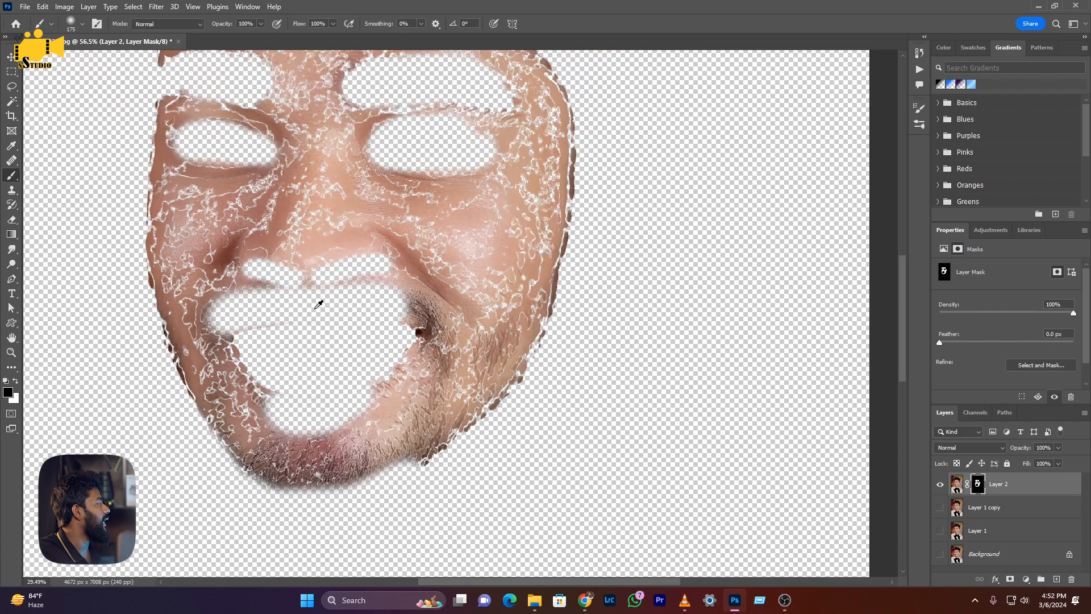
scroll(278, 195, "up", 1)
scroll(281, 203, "down", 1)
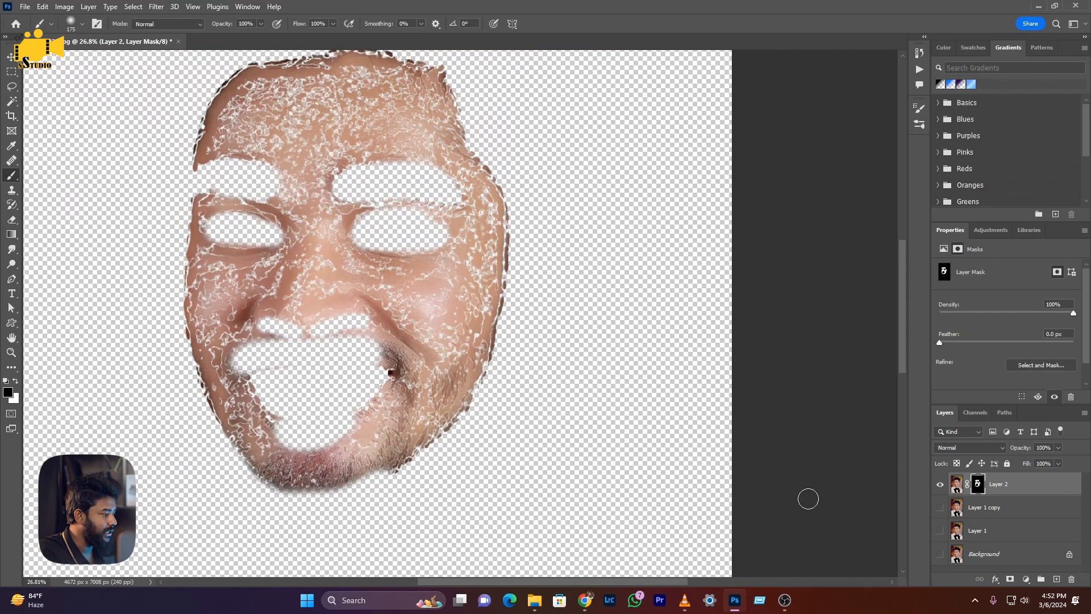
Step: Show Layer 1 copy, Layer 1 and the Background again and view the whole portrait
left_click(940, 507)
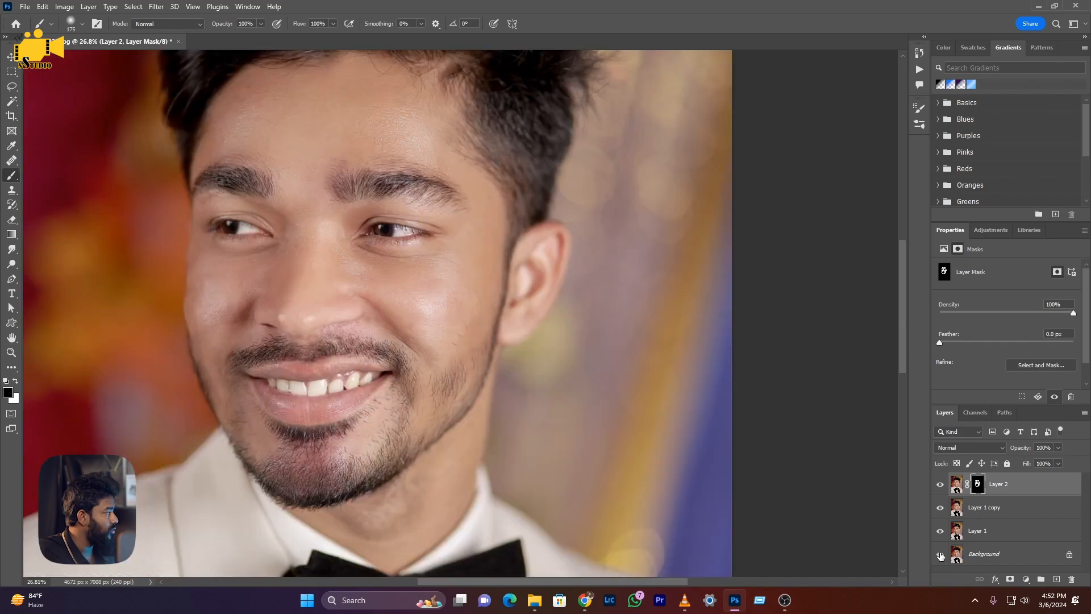
scroll(523, 411, "down", 1)
scroll(425, 328, "down", 3)
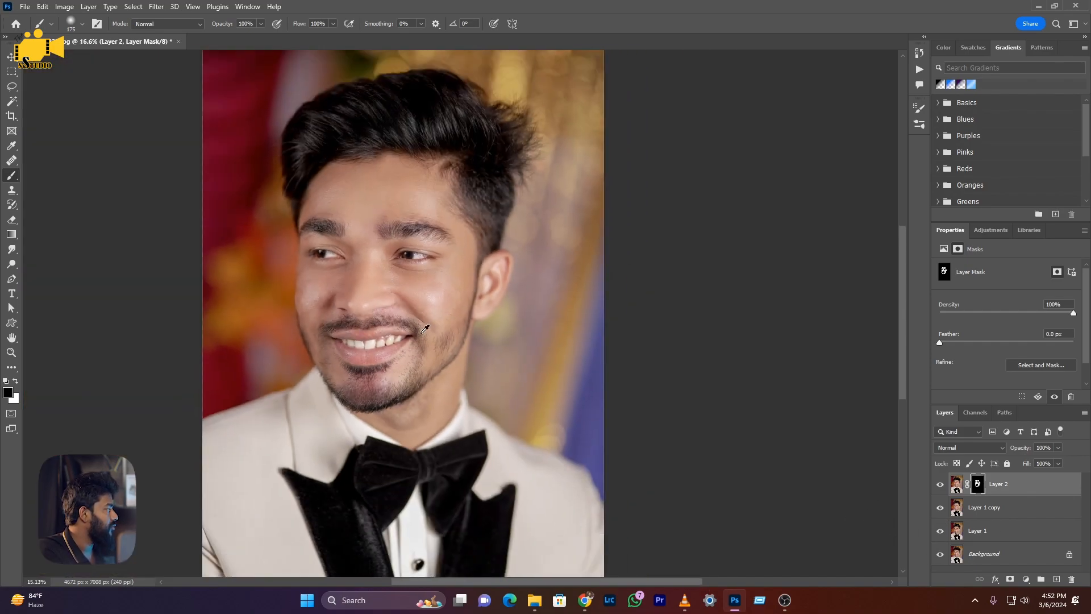
scroll(410, 341, "left", 2)
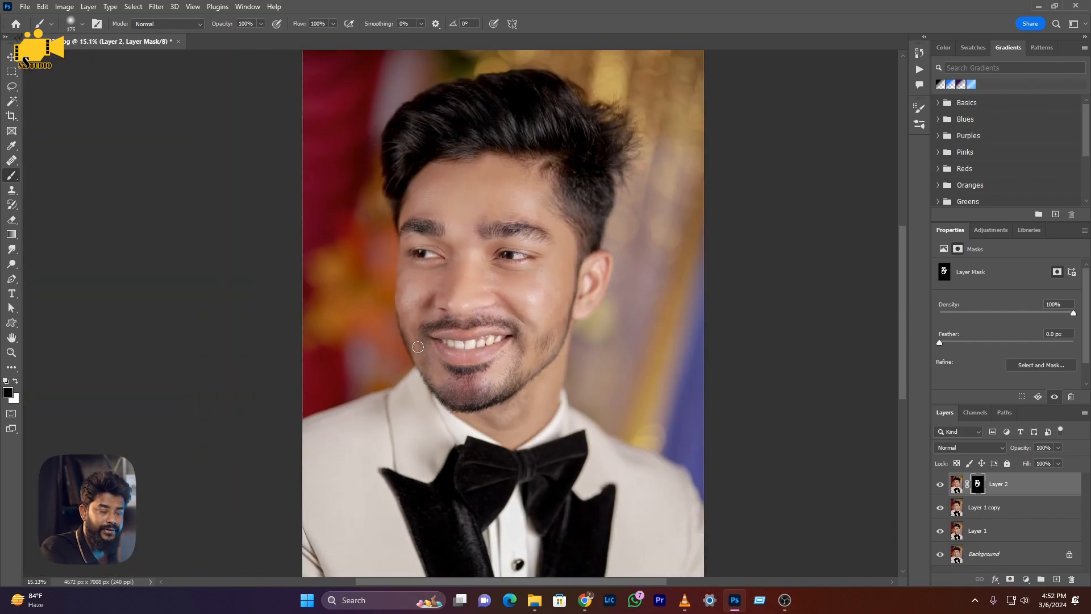
Step: Compare the retouch with the original by hiding the three layers above the Background and showing them again in stages
left_click_drag(941, 485, 941, 511)
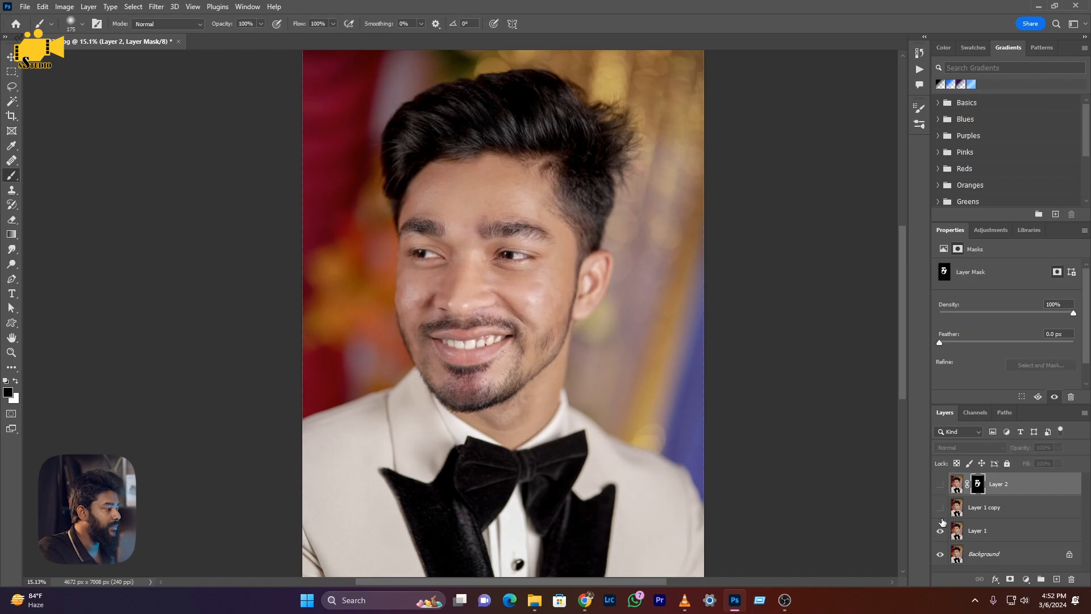
left_click(941, 531)
scroll(491, 366, "up", 4)
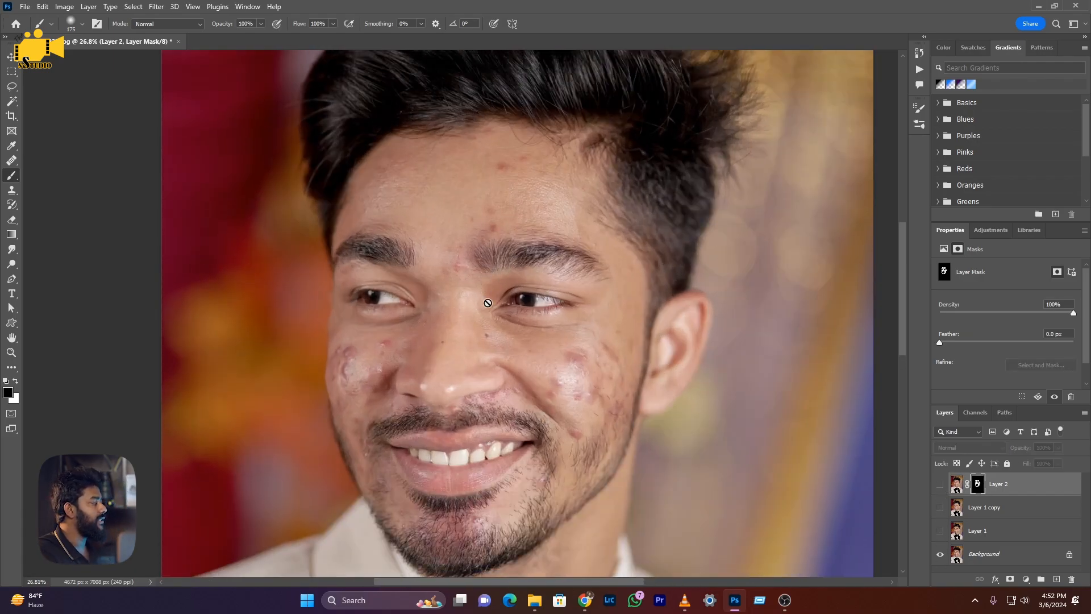
left_click(940, 531)
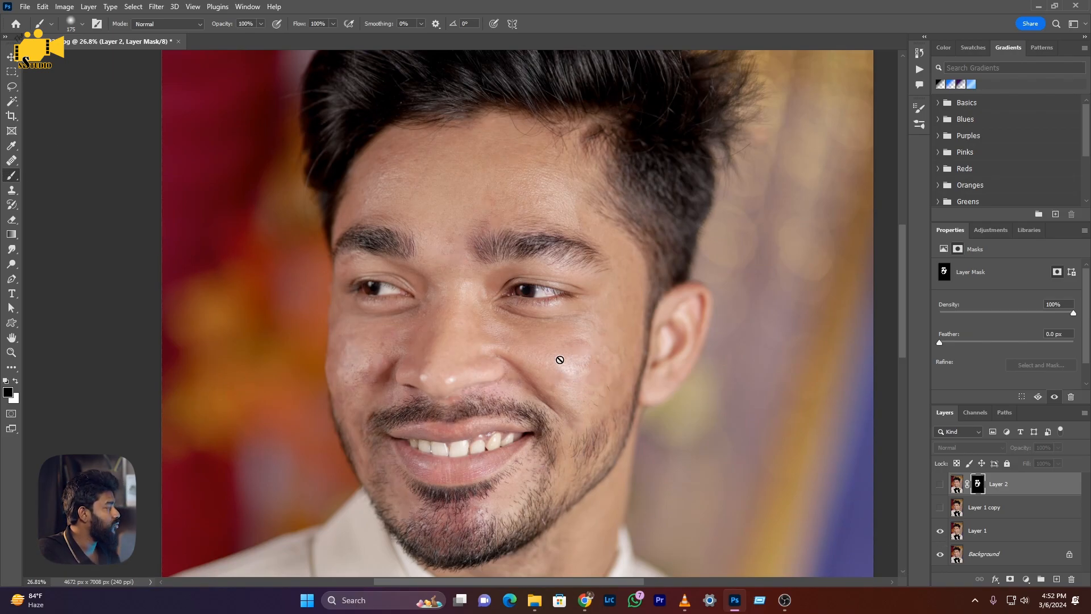
left_click(940, 507)
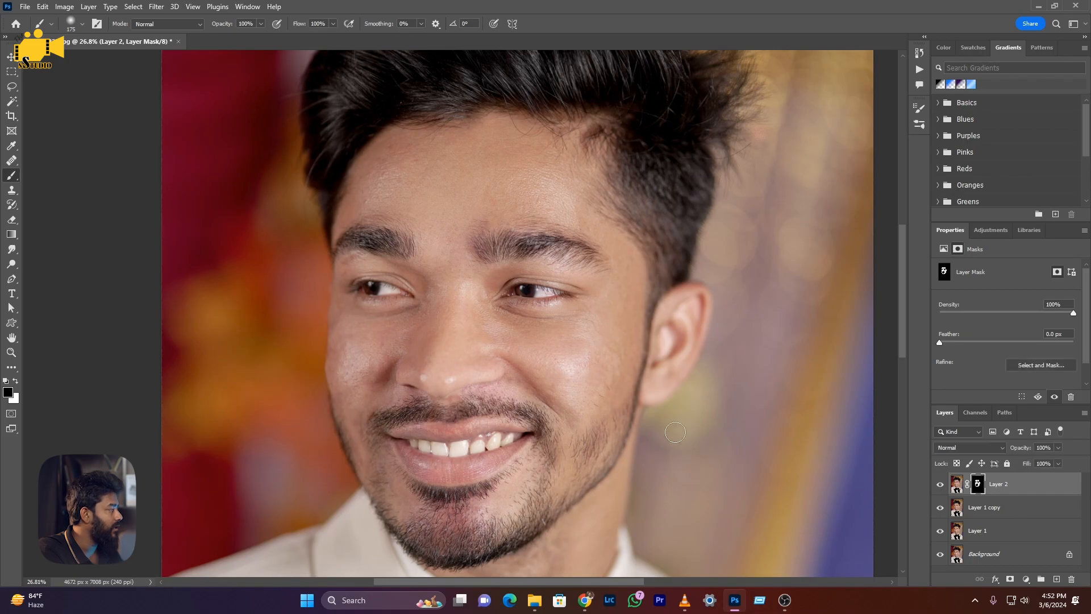